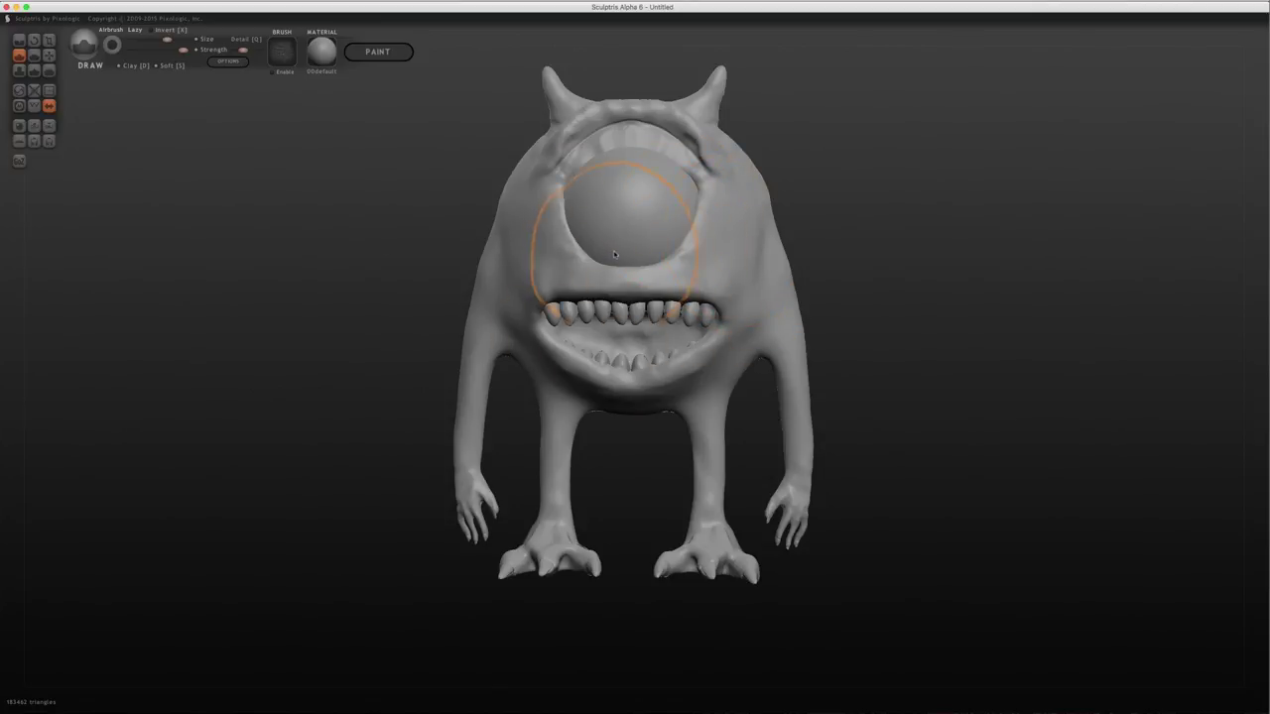
- Load Background_Monster.png from the Lesson12_Mirror folder as the background image behind the monster model
click(229, 62)
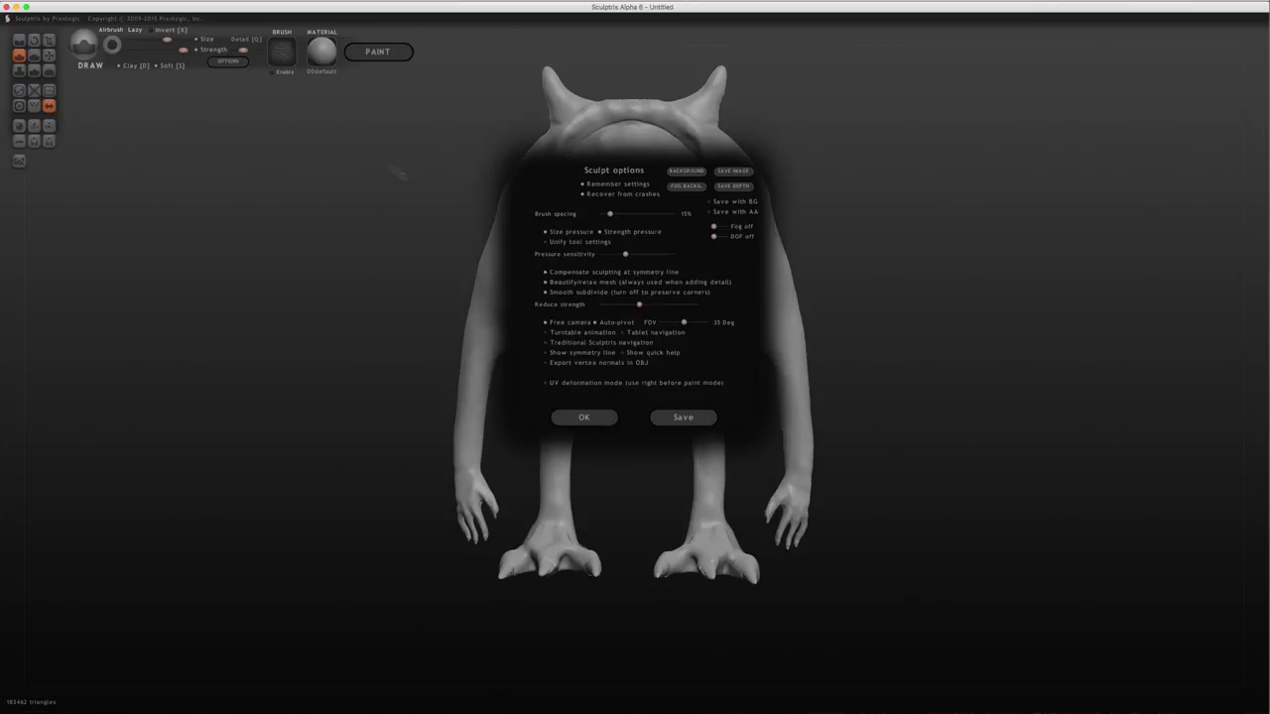
click(686, 172)
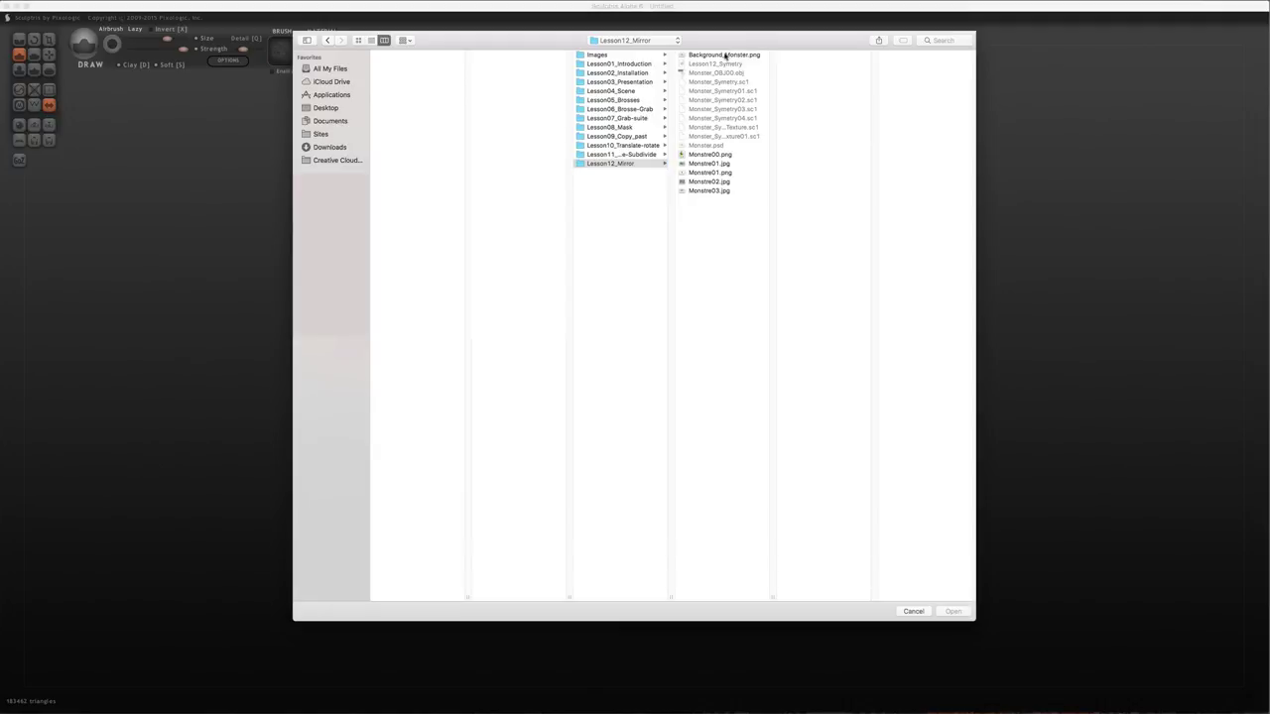
click(725, 54)
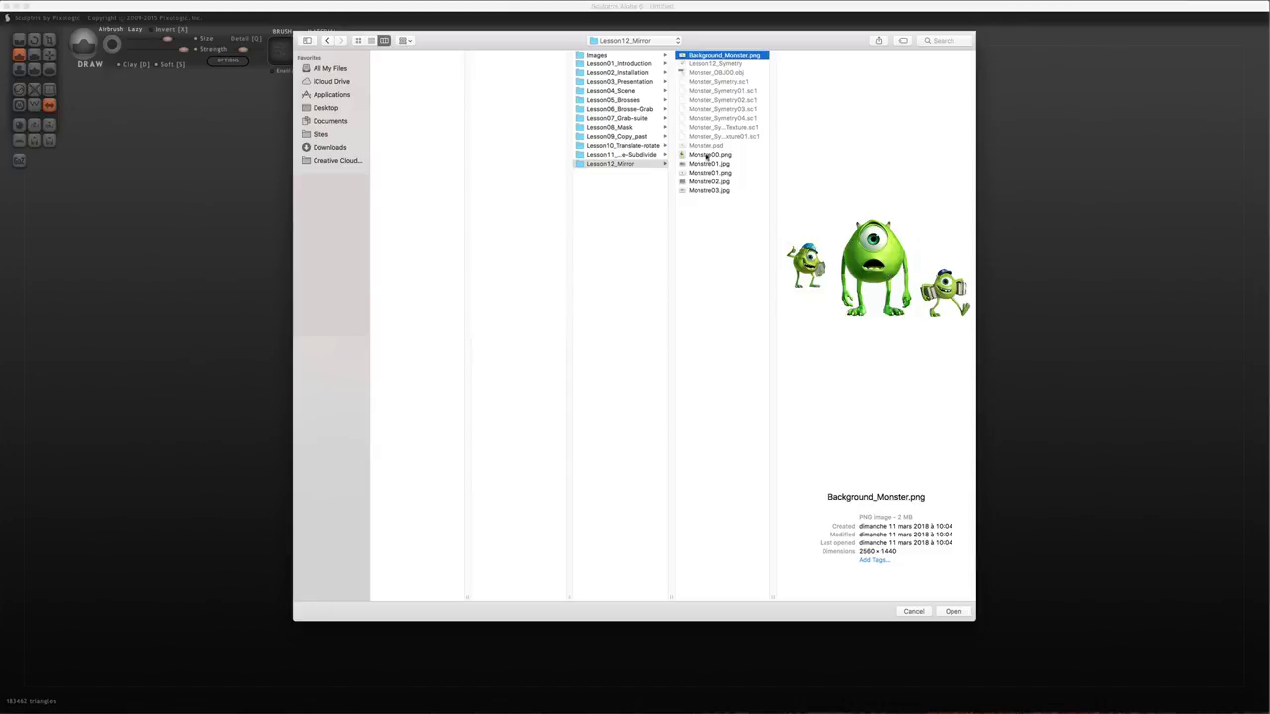
click(708, 155)
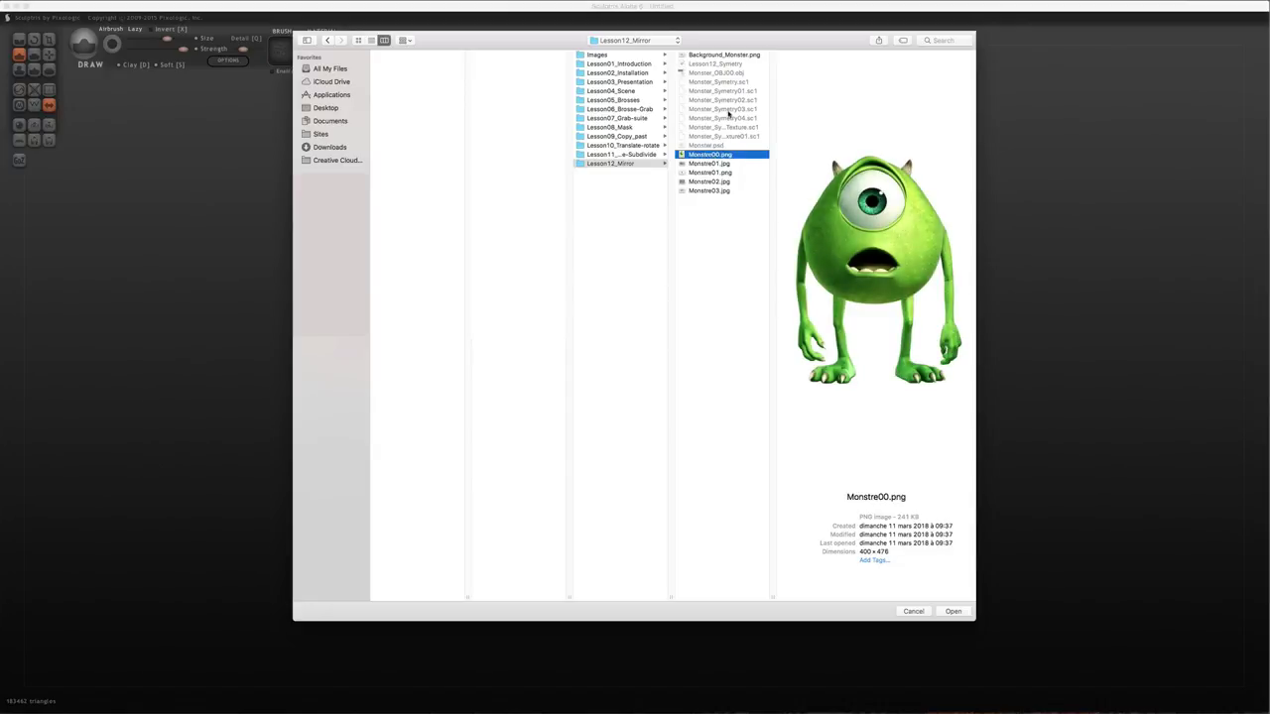
click(706, 56)
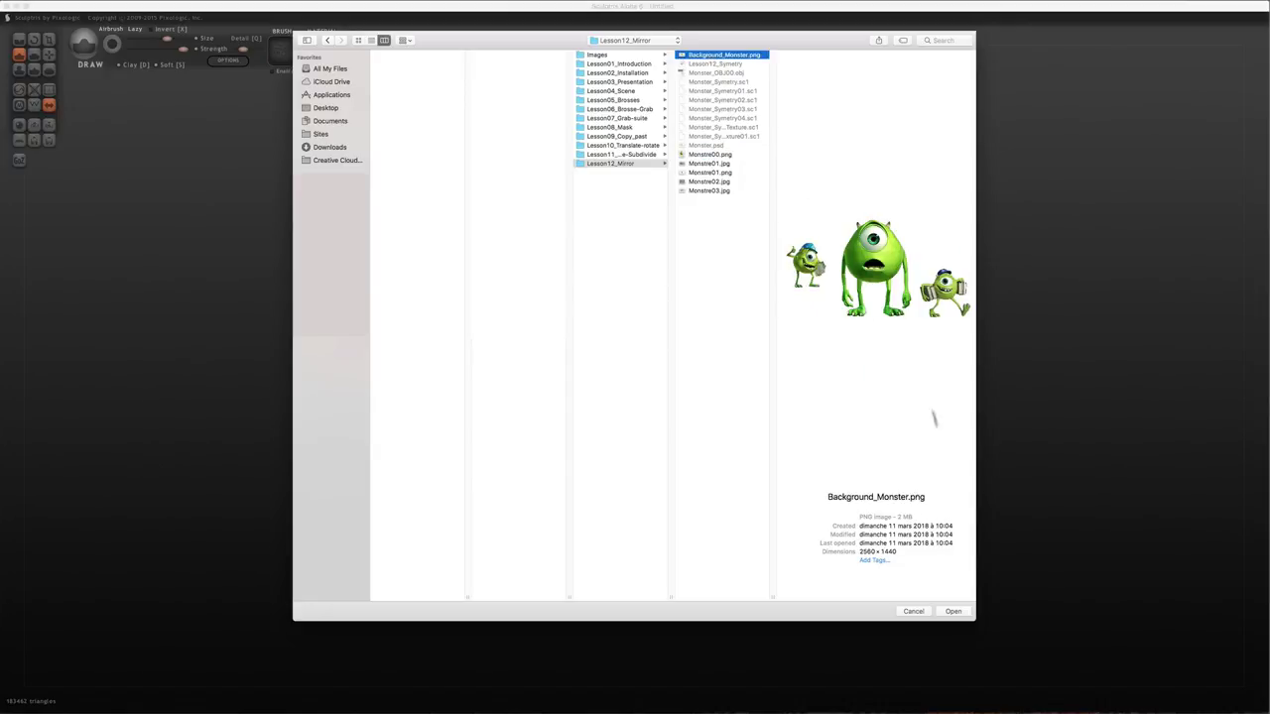
click(954, 612)
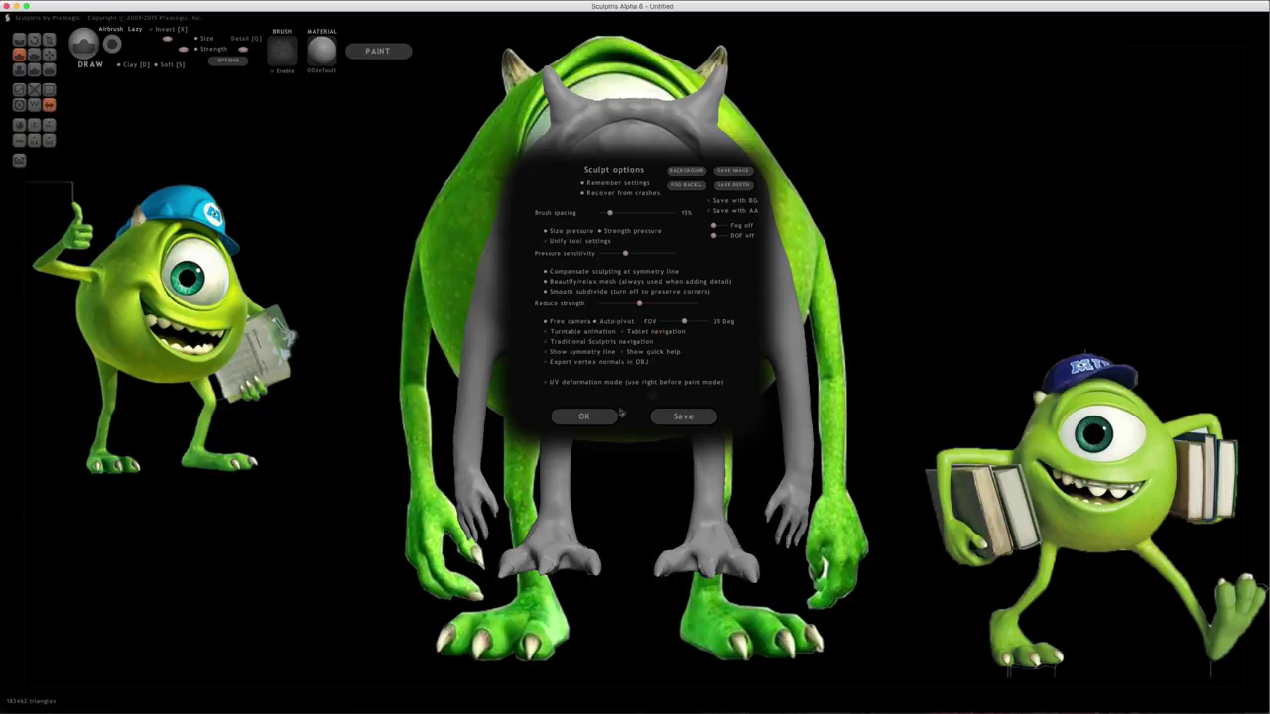
click(609, 421)
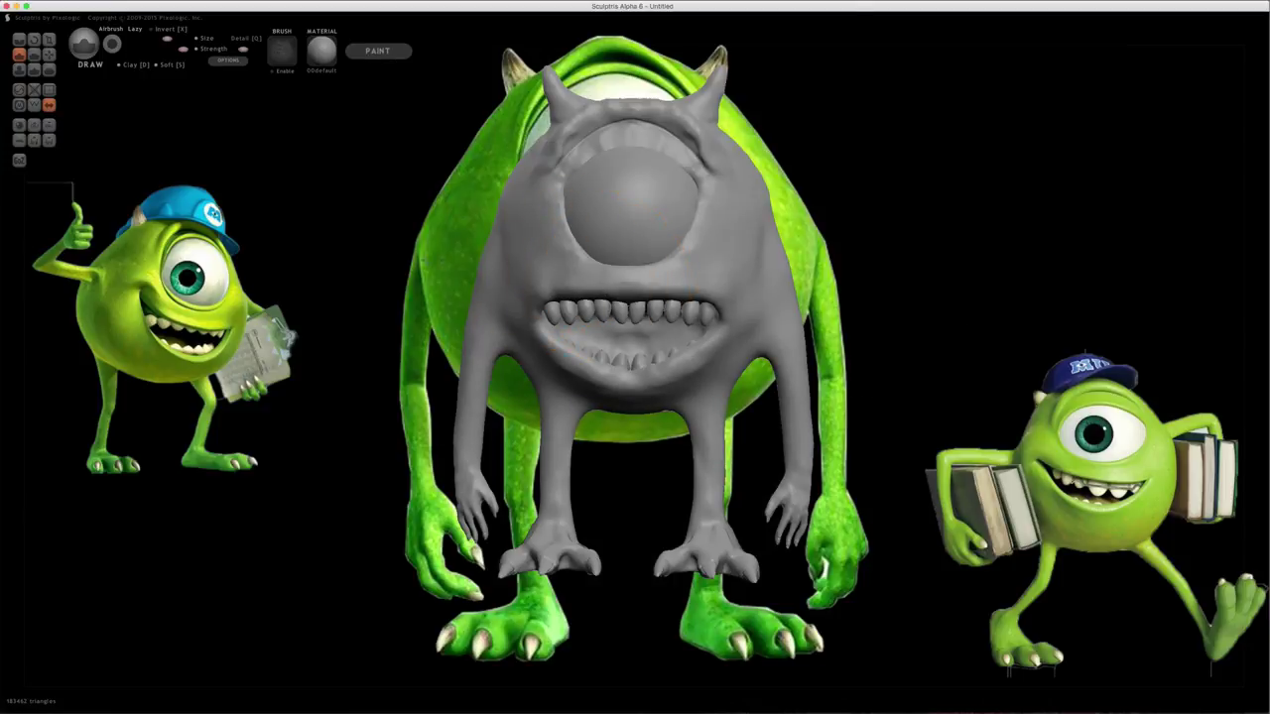
mouse_move(808, 182)
mouse_down()
mouse_move(864, 193)
mouse_move(809, 208)
mouse_move(695, 204)
mouse_move(828, 193)
mouse_up()
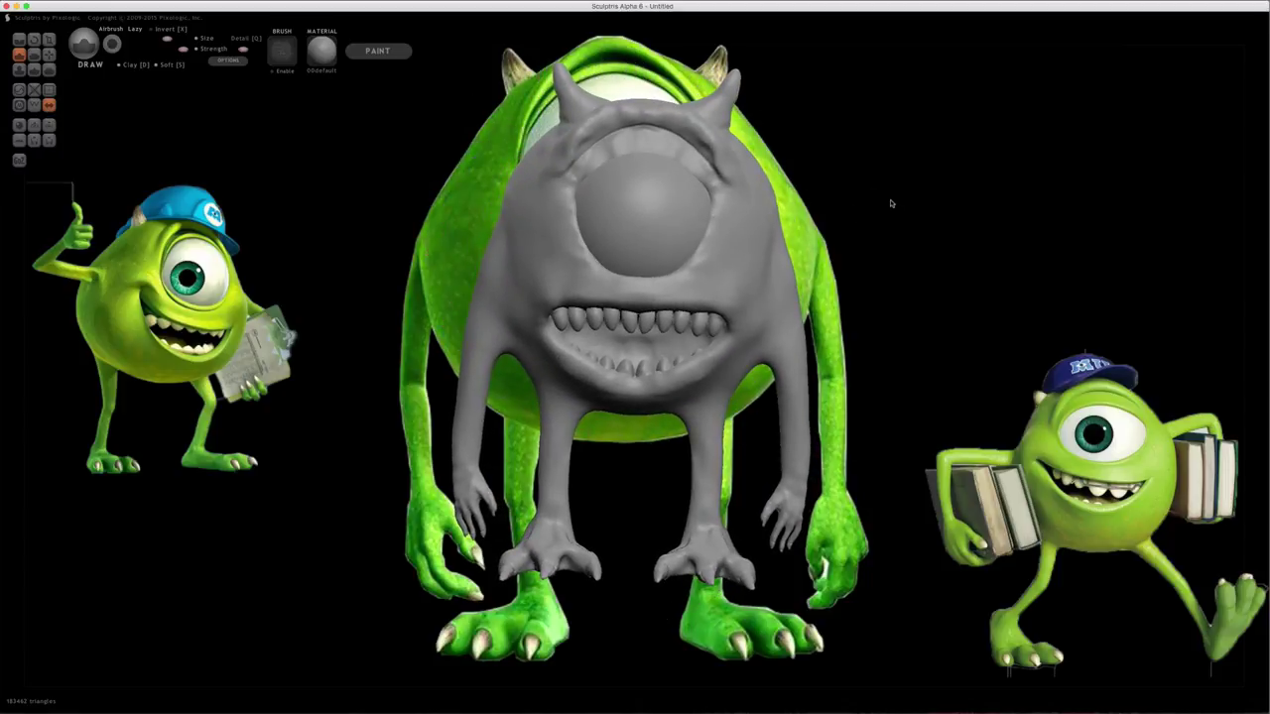
drag(901, 196, 892, 196)
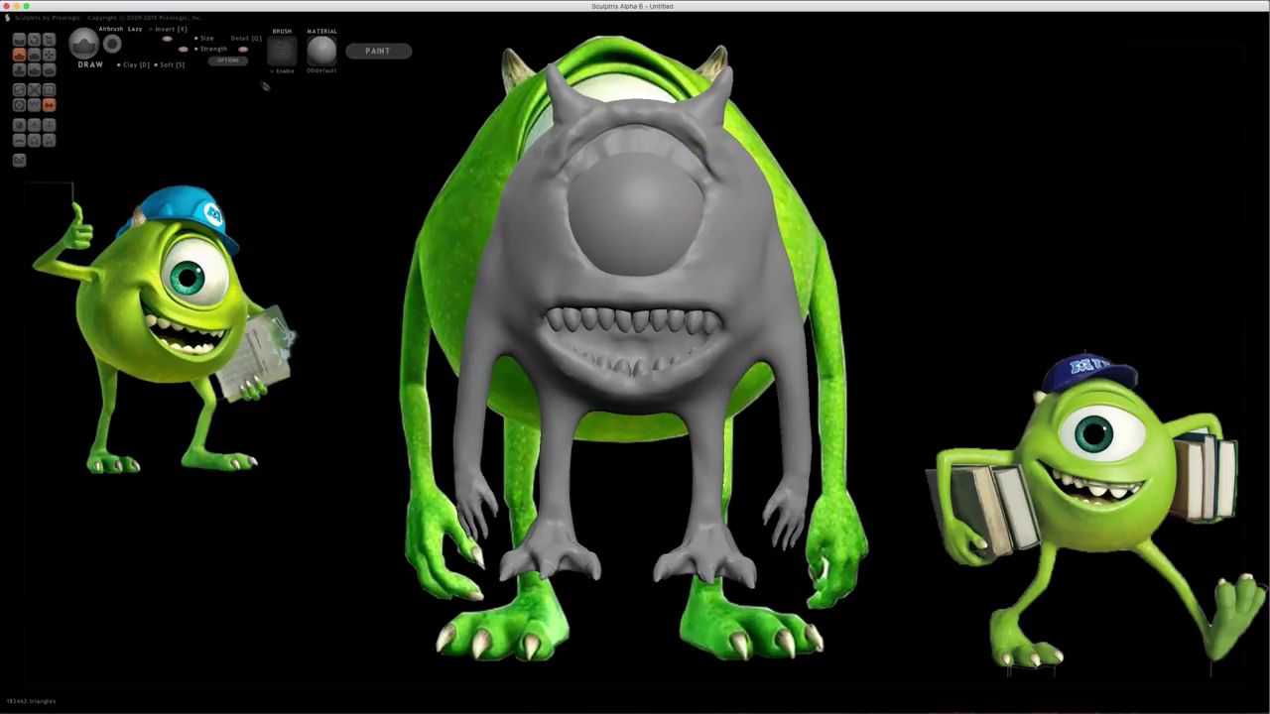
- Restore the default background by loading background.png from the data folder of the Sculptris Alpha 6 application folder
click(229, 62)
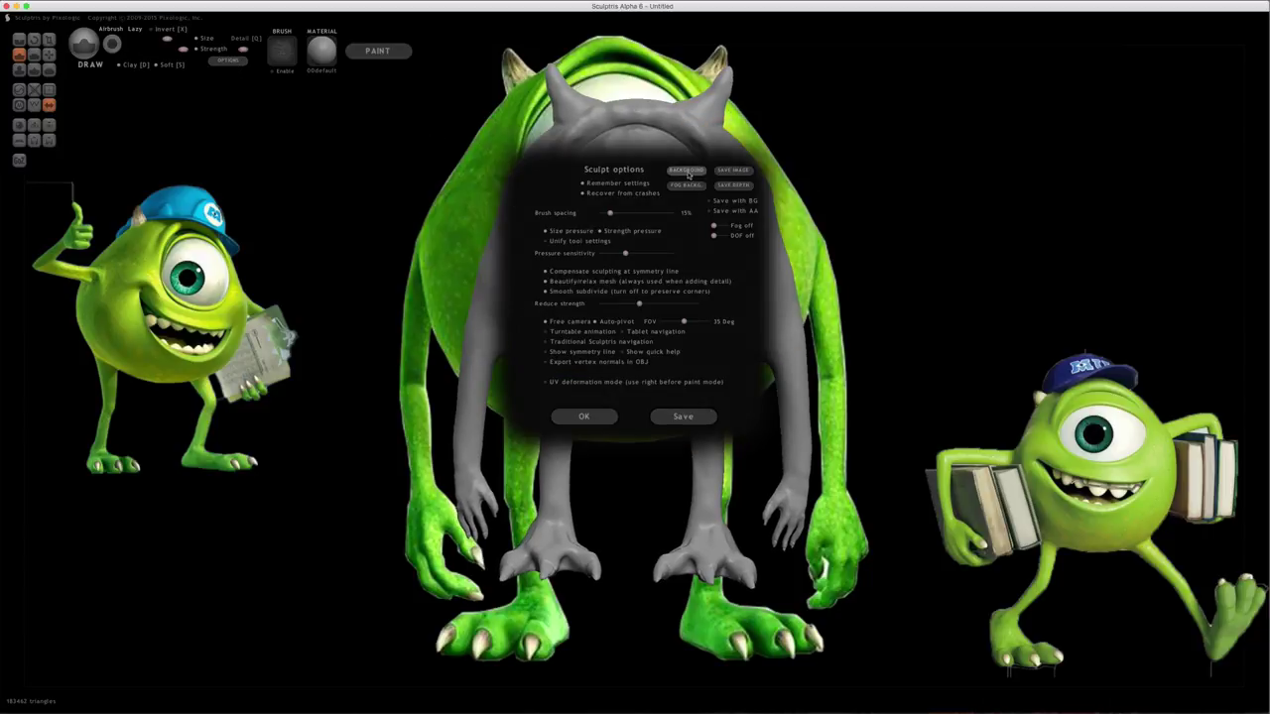
click(686, 171)
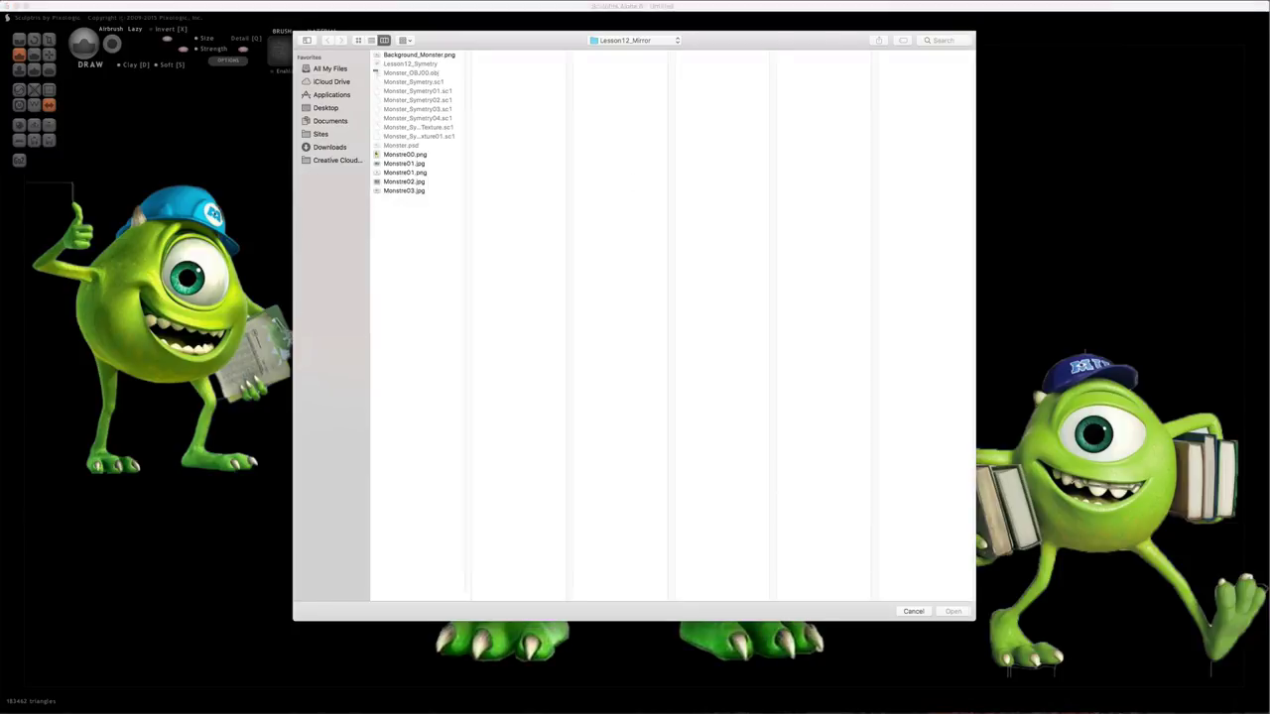
click(320, 96)
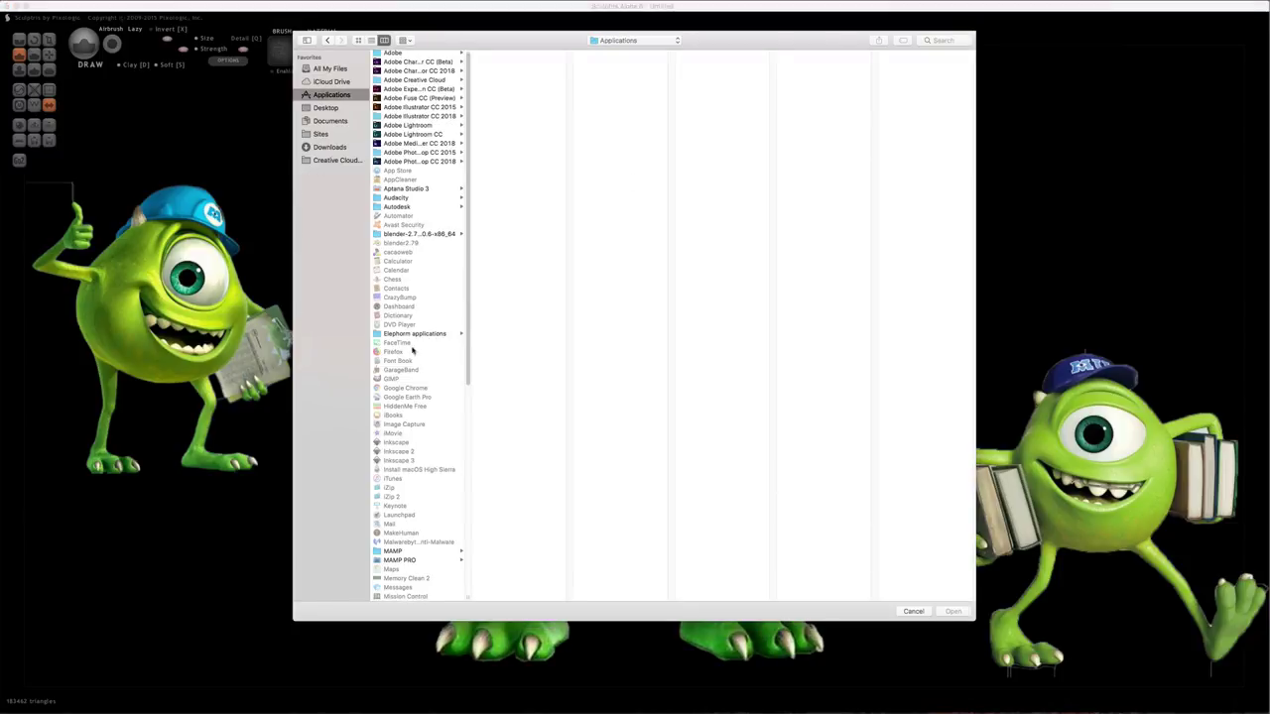
scroll(412, 349, down, 10)
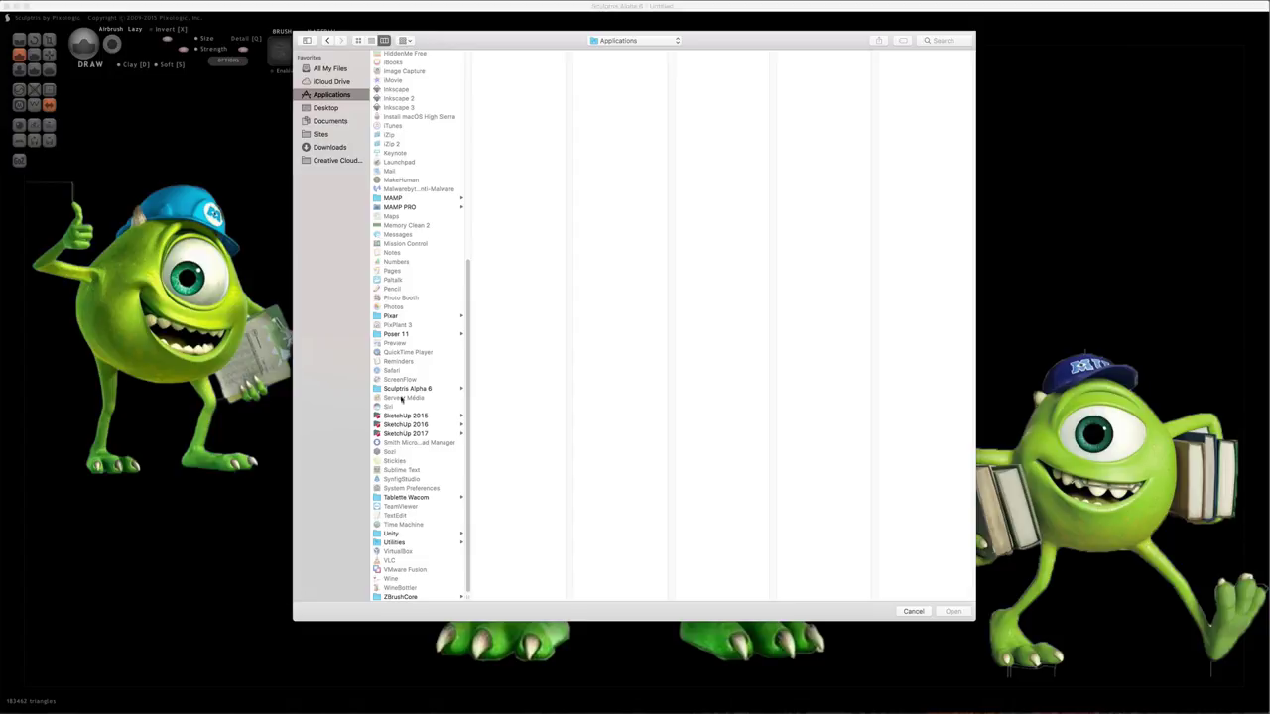
click(403, 389)
click(508, 82)
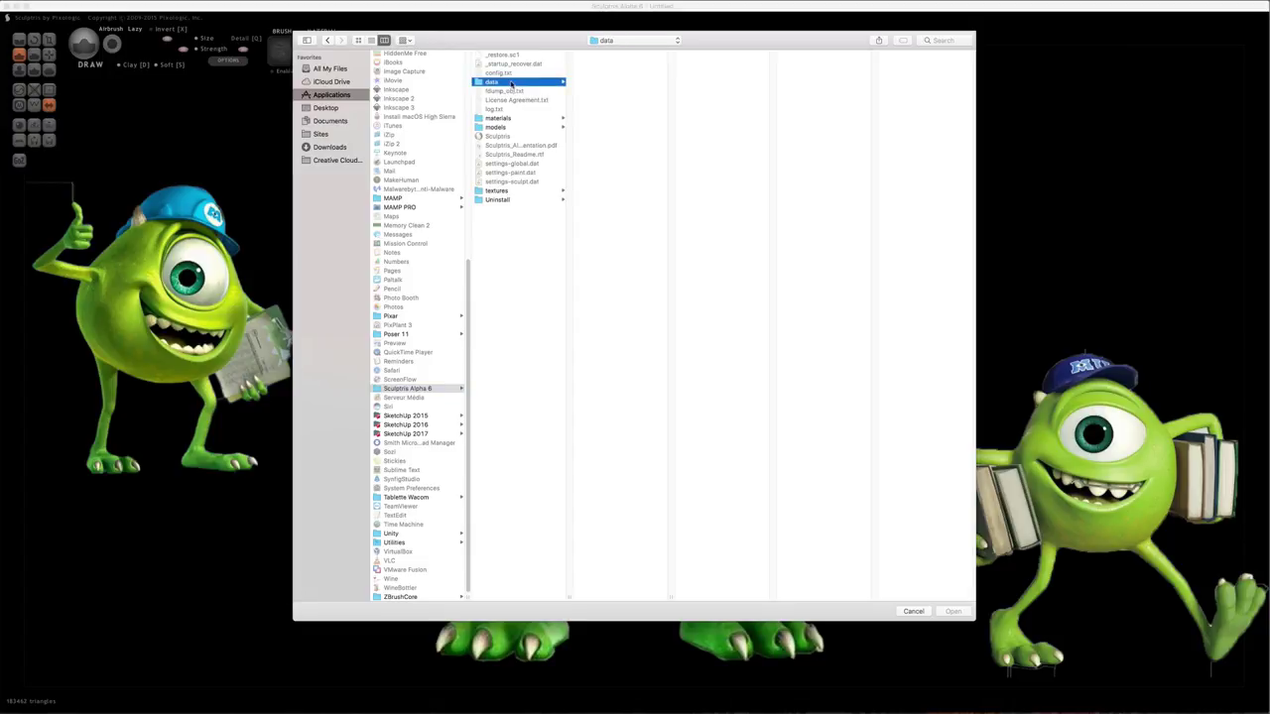
click(607, 63)
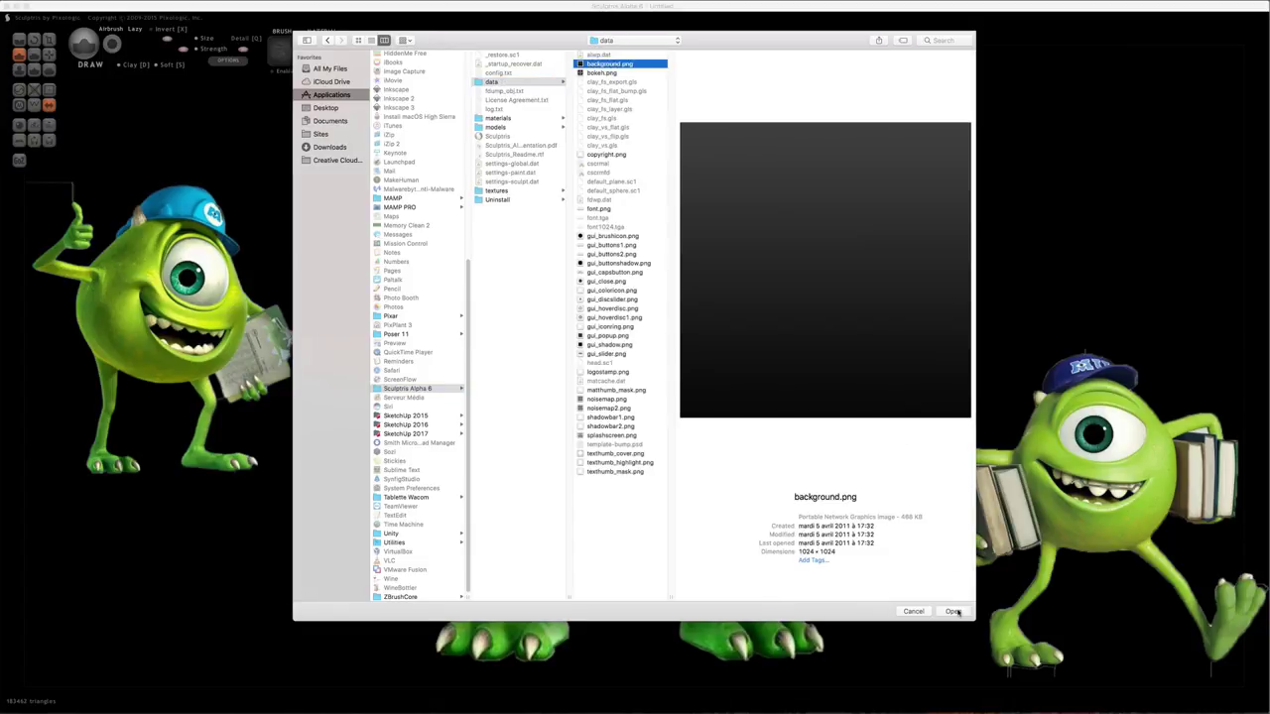
click(952, 611)
click(585, 416)
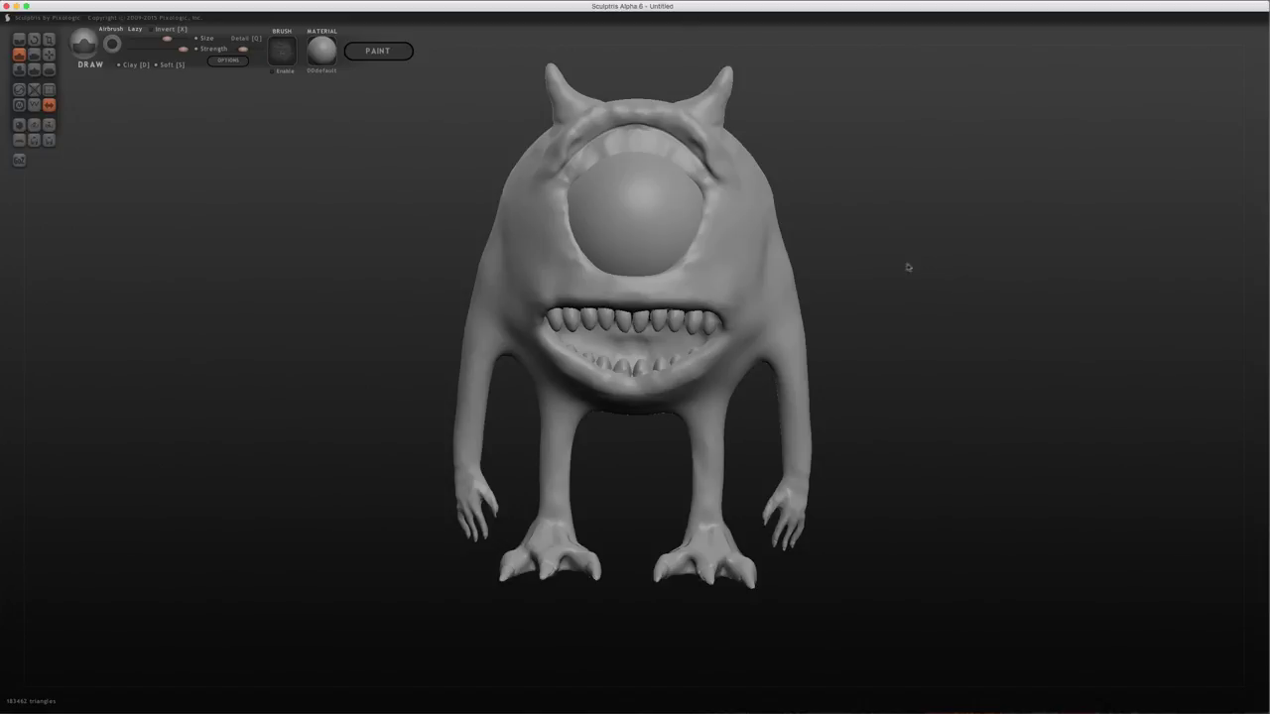
- With symmetry on, reduce the Draw brush size, then use Grab to pull the monster's upper side far outward
mouse_move(941, 268)
mouse_down()
mouse_move(839, 287)
mouse_move(948, 261)
mouse_up()
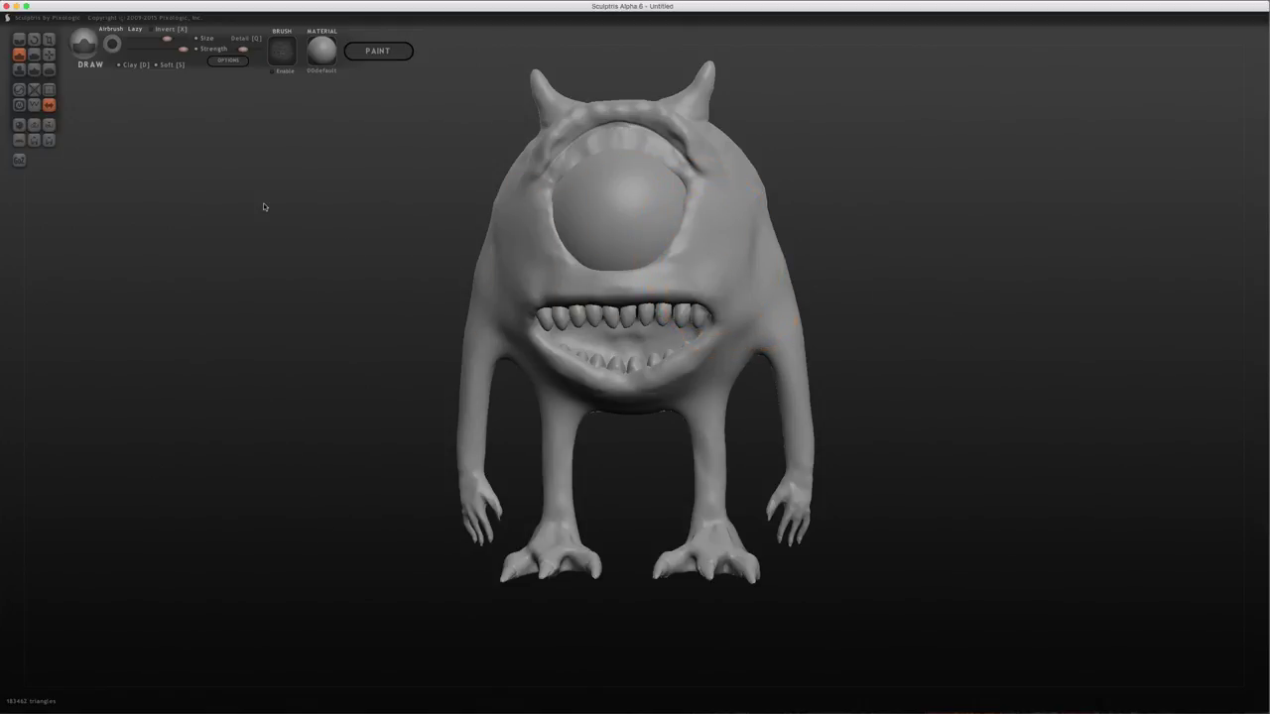
mouse_move(899, 241)
mouse_down()
mouse_move(862, 291)
mouse_move(750, 245)
mouse_up()
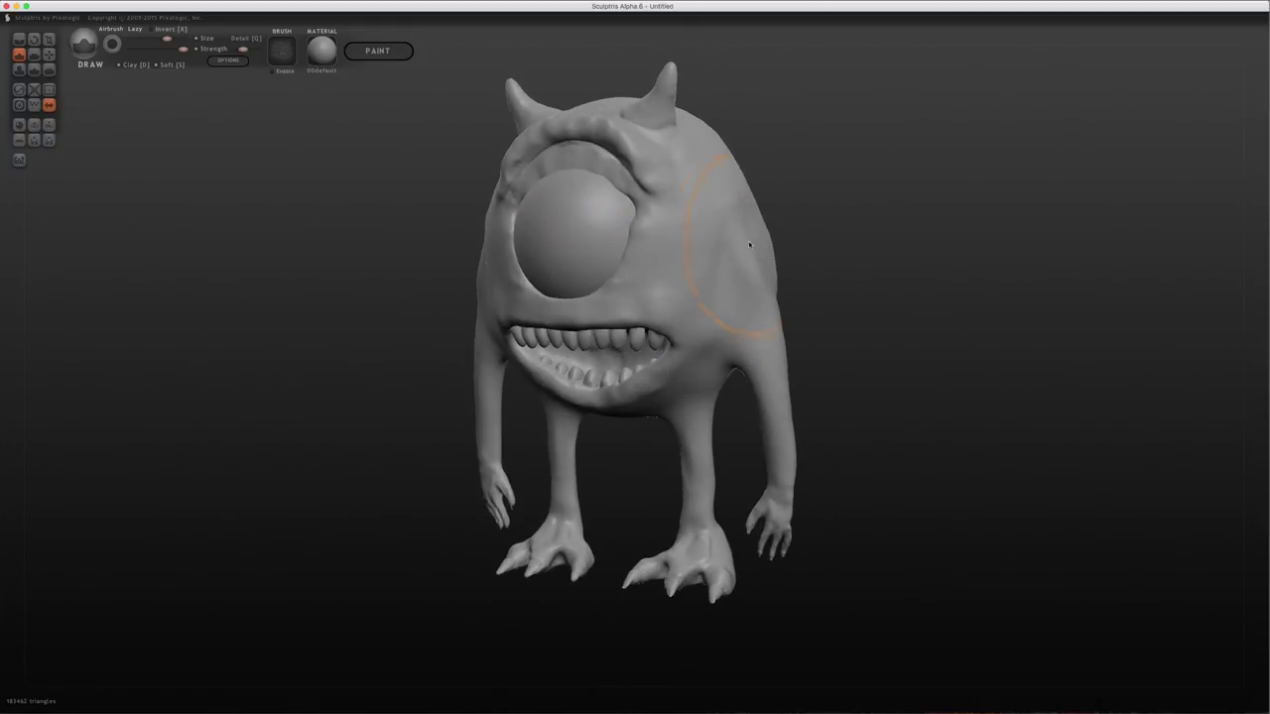
key(space)
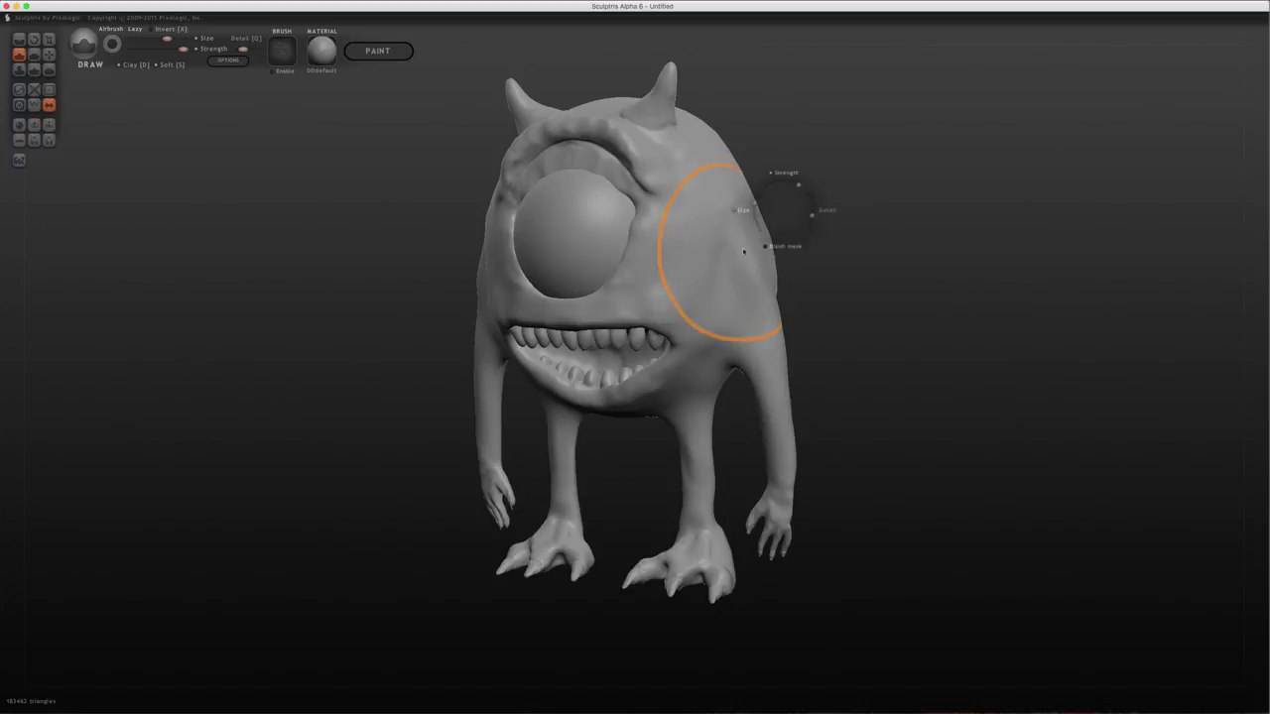
drag(751, 210, 751, 220)
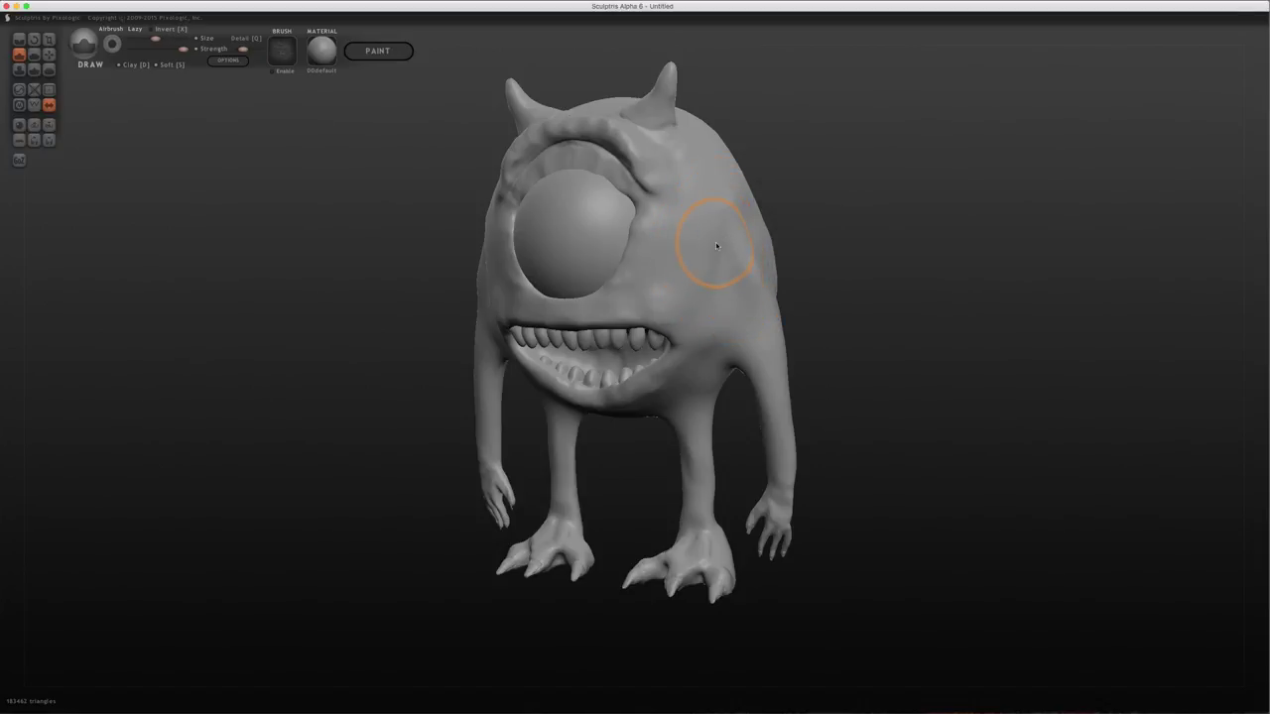
key(g)
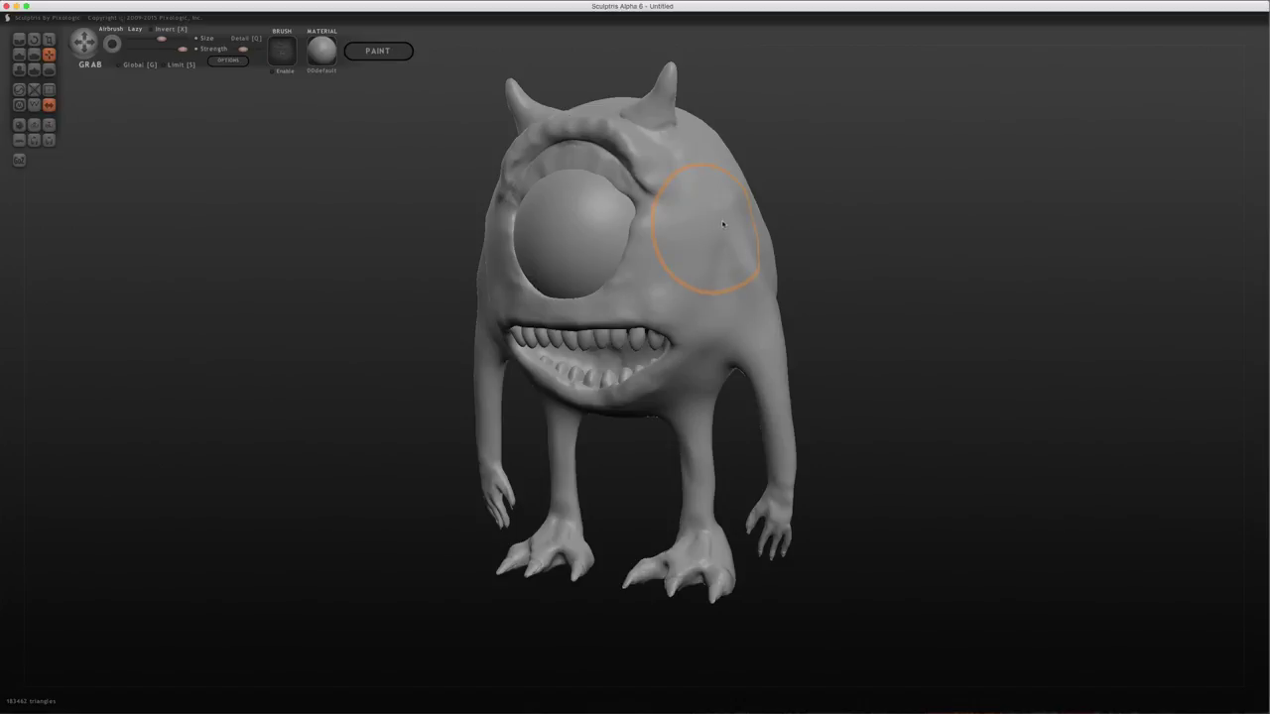
mouse_move(735, 221)
mouse_down()
mouse_move(777, 244)
mouse_move(823, 216)
mouse_move(792, 216)
mouse_move(817, 198)
mouse_move(878, 216)
mouse_up()
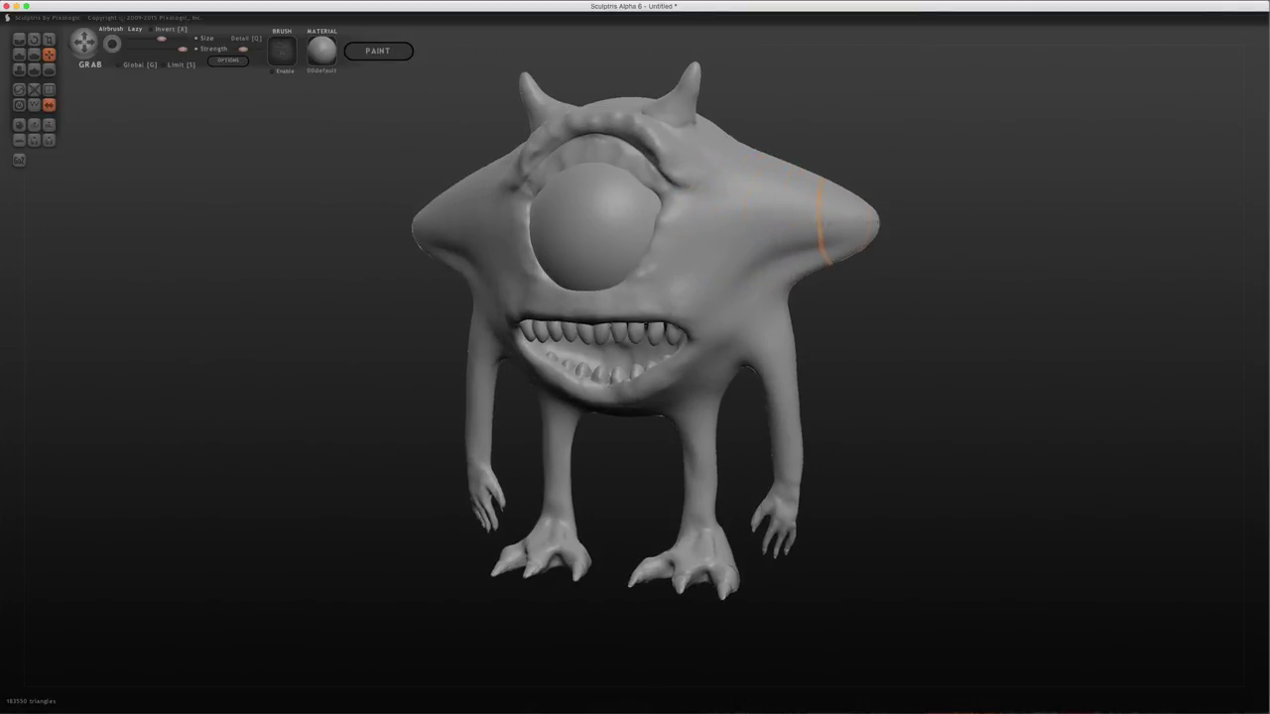
drag(261, 279, 357, 293)
- Undo the symmetrical Grab pull on the monster's sides
key(ctrl+z)
key(ctrl+z)
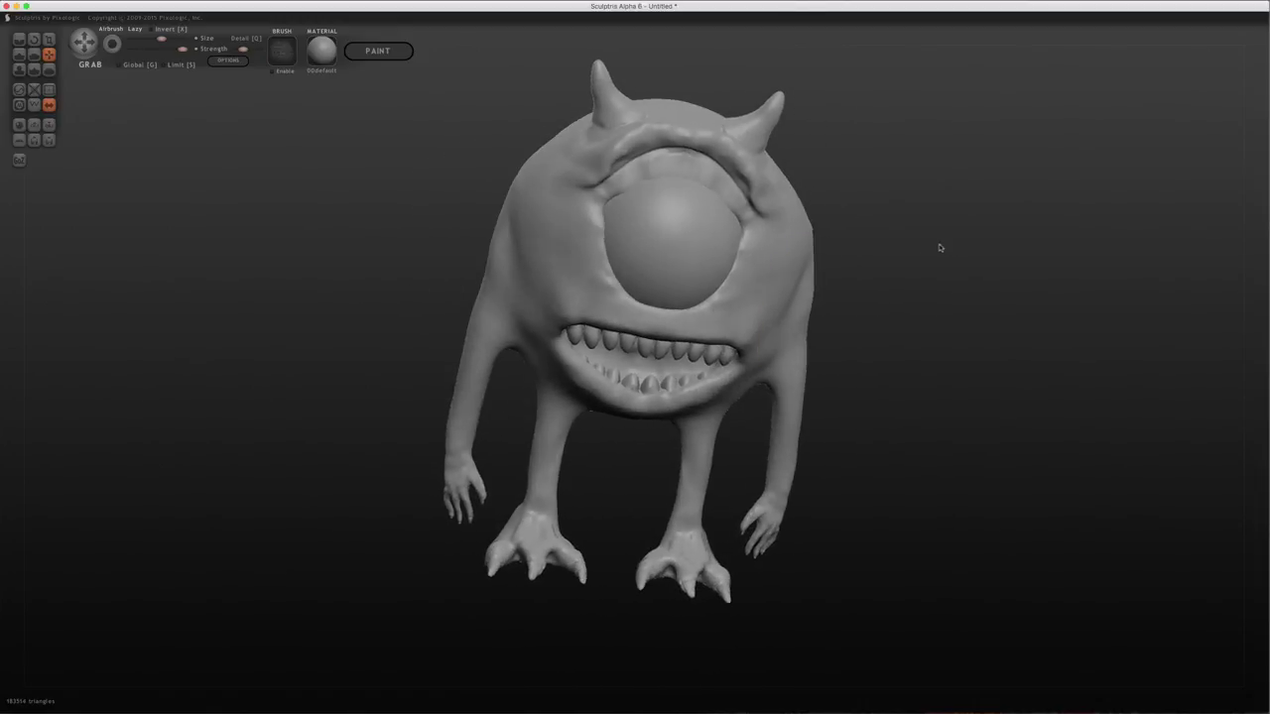
drag(938, 246, 878, 213)
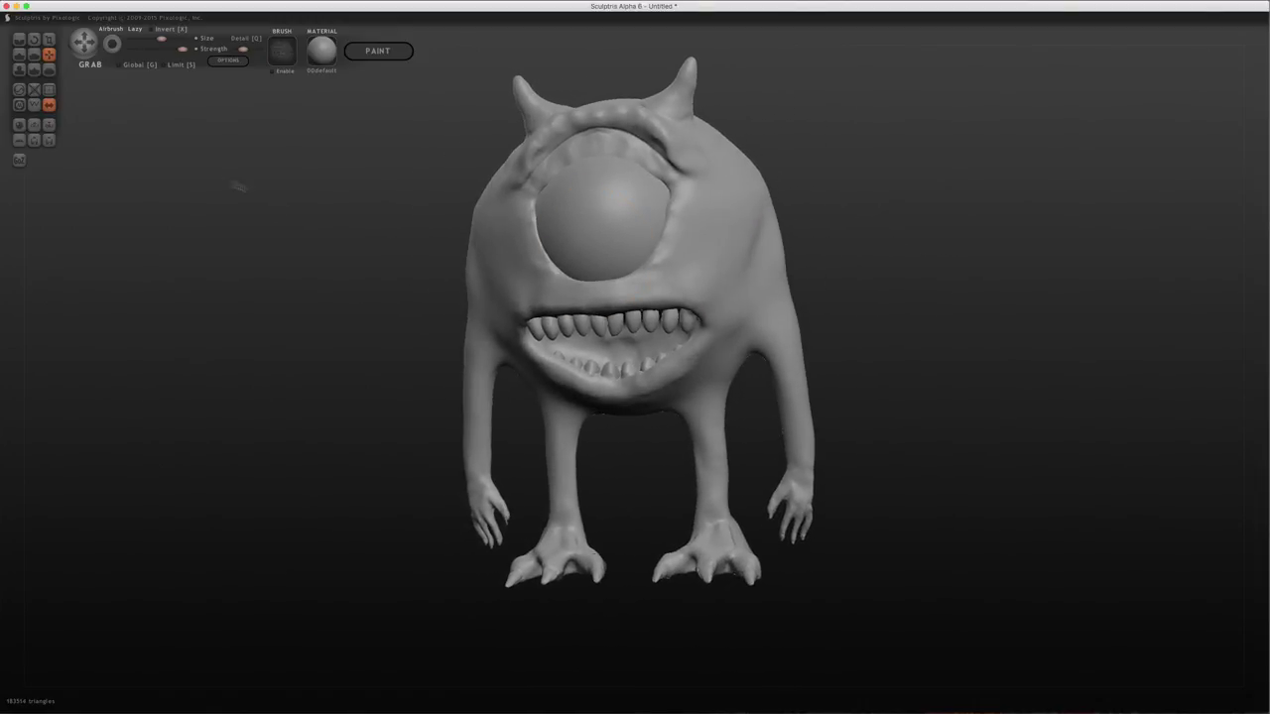
- Turn off symmetry for the monster model and accept the confirmation
click(50, 106)
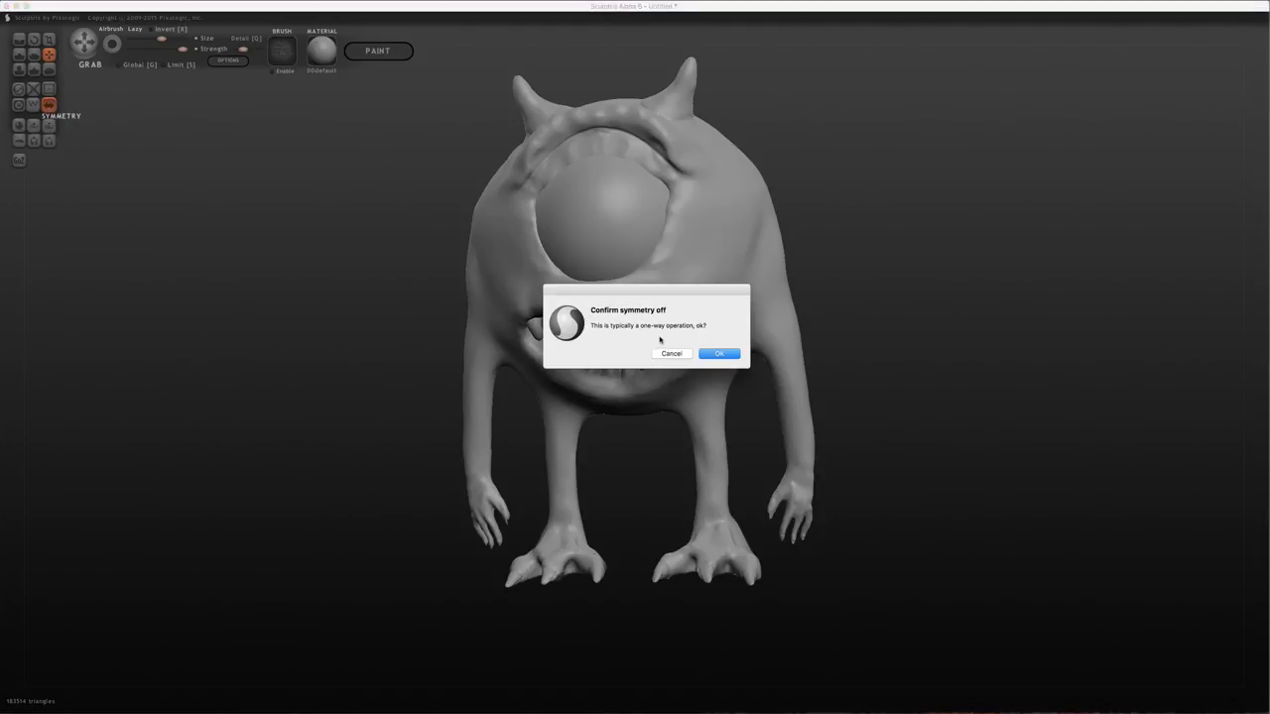
click(721, 355)
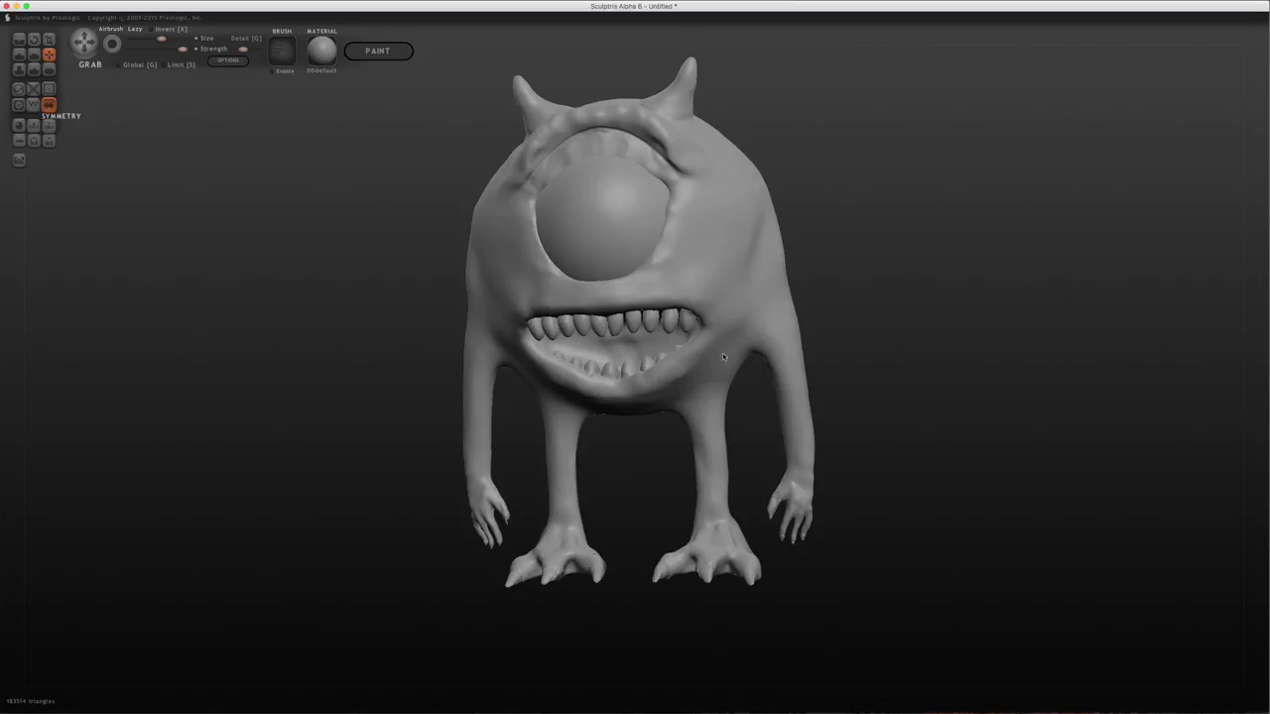
mouse_move(959, 221)
mouse_down()
mouse_move(919, 261)
mouse_move(973, 236)
mouse_up()
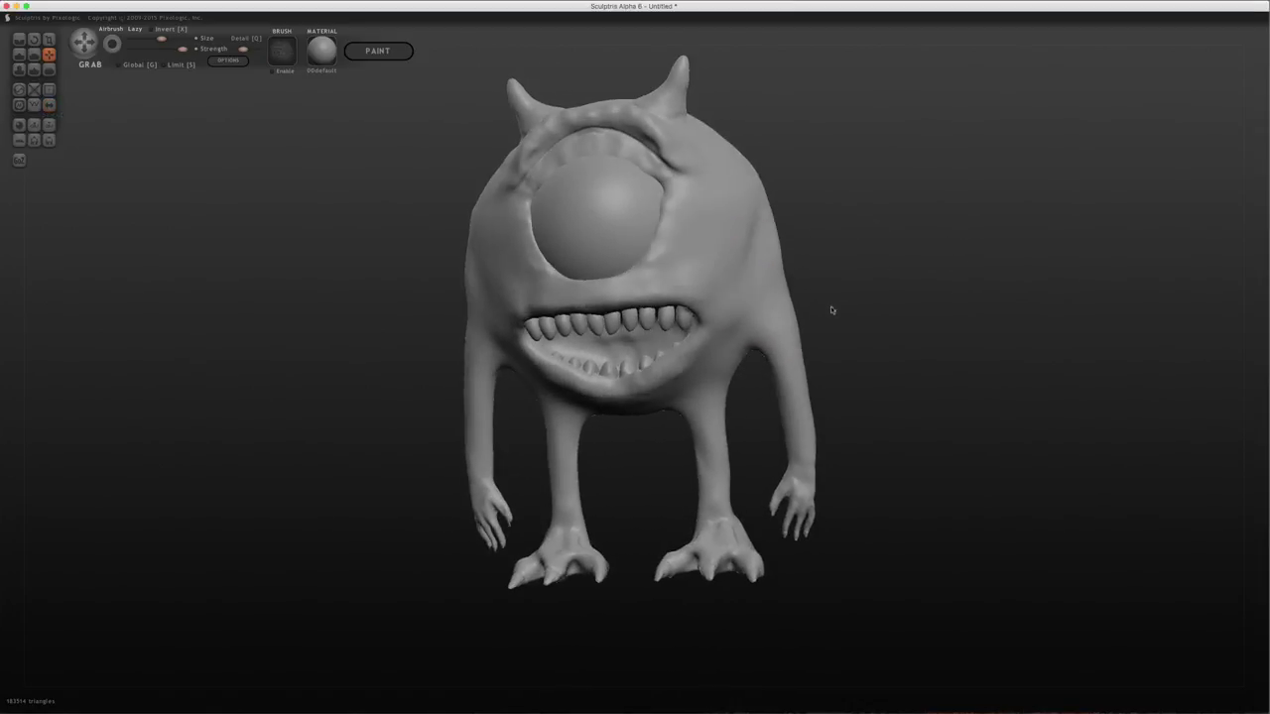
- Sculpt four stacked raised ridges on the monster's left cheek beside the eye, using a slightly smaller Draw brush
scroll(830, 306, up, 5)
key(d)
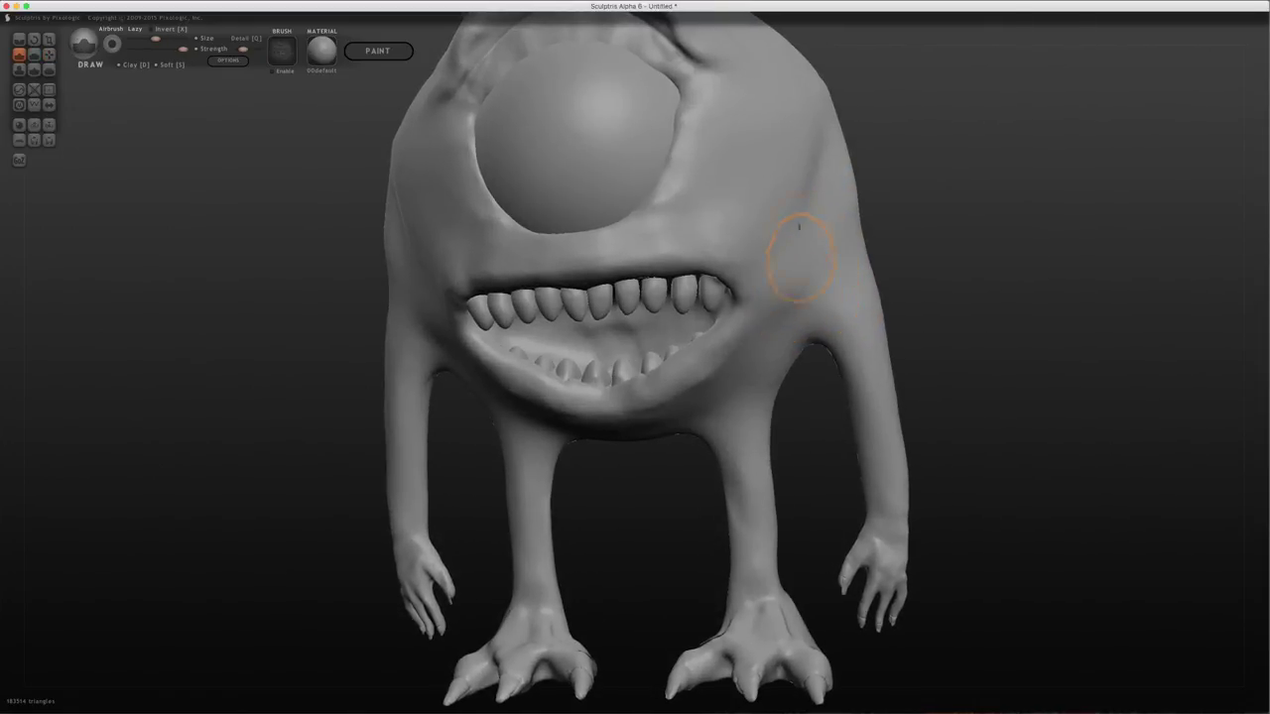
key(space)
drag(709, 186, 685, 188)
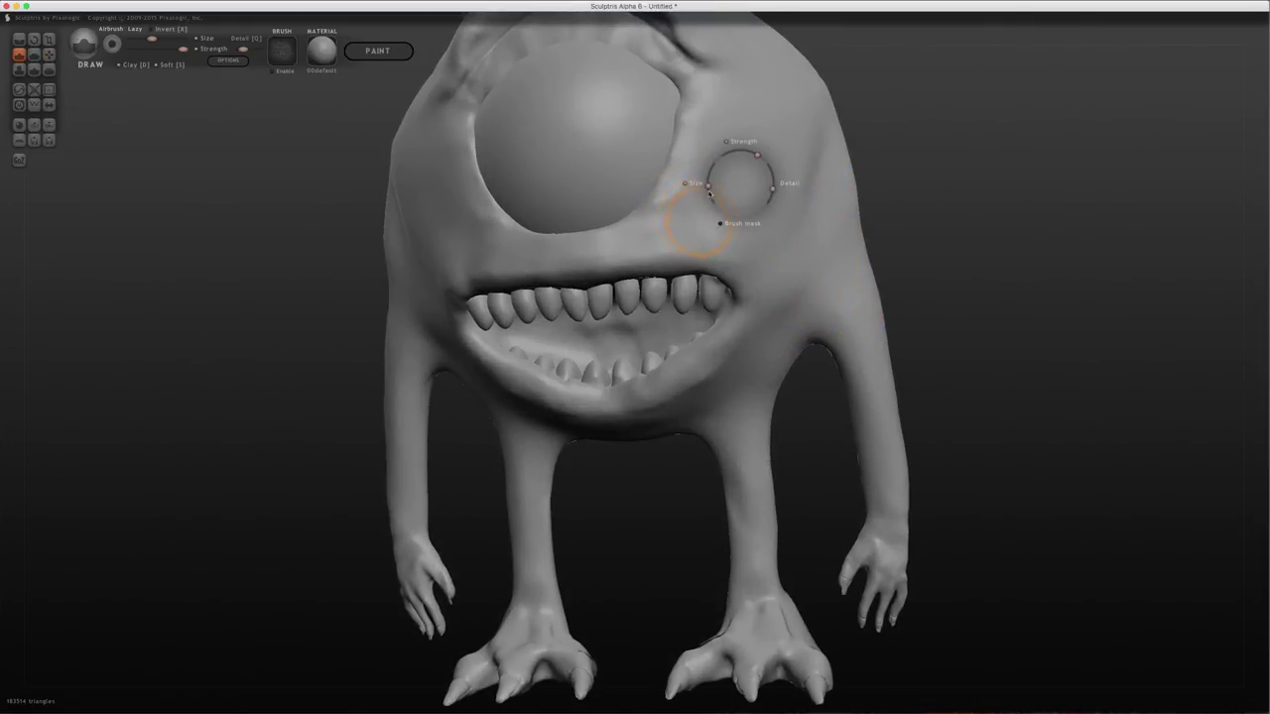
mouse_move(681, 232)
mouse_down()
mouse_move(731, 235)
mouse_move(773, 255)
mouse_up()
mouse_move(713, 191)
mouse_down()
mouse_move(760, 198)
mouse_move(788, 223)
mouse_up()
drag(732, 148, 798, 201)
drag(739, 117, 803, 173)
- With a smaller Grab brush, pull a long curved spike from the monster's left side and two bumps from its left shoulder and arm
mouse_move(1078, 178)
mouse_down()
mouse_move(1015, 195)
mouse_move(992, 227)
mouse_move(920, 257)
mouse_move(1053, 150)
mouse_move(1044, 179)
mouse_move(919, 241)
mouse_up()
scroll(919, 241, down, 5)
drag(832, 220, 785, 224)
key(g)
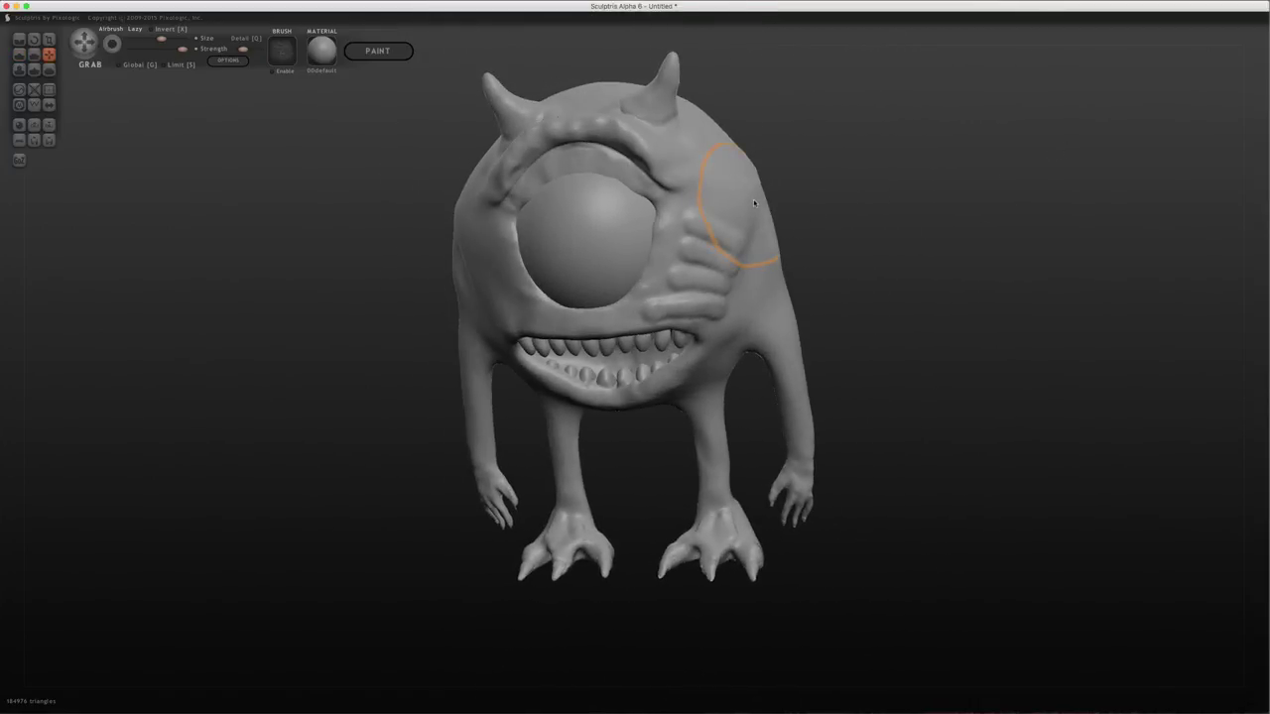
key(space)
mouse_move(783, 176)
mouse_down()
mouse_move(749, 184)
mouse_move(824, 208)
mouse_move(860, 247)
mouse_up()
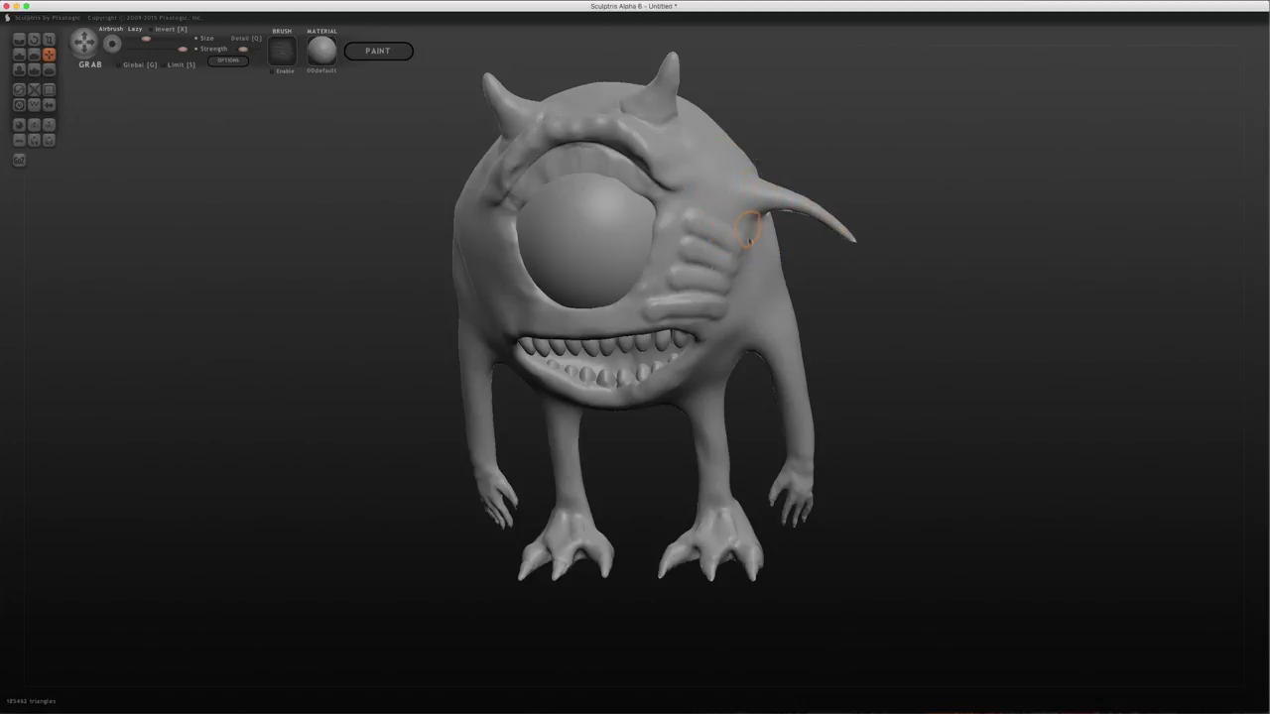
drag(782, 303, 815, 326)
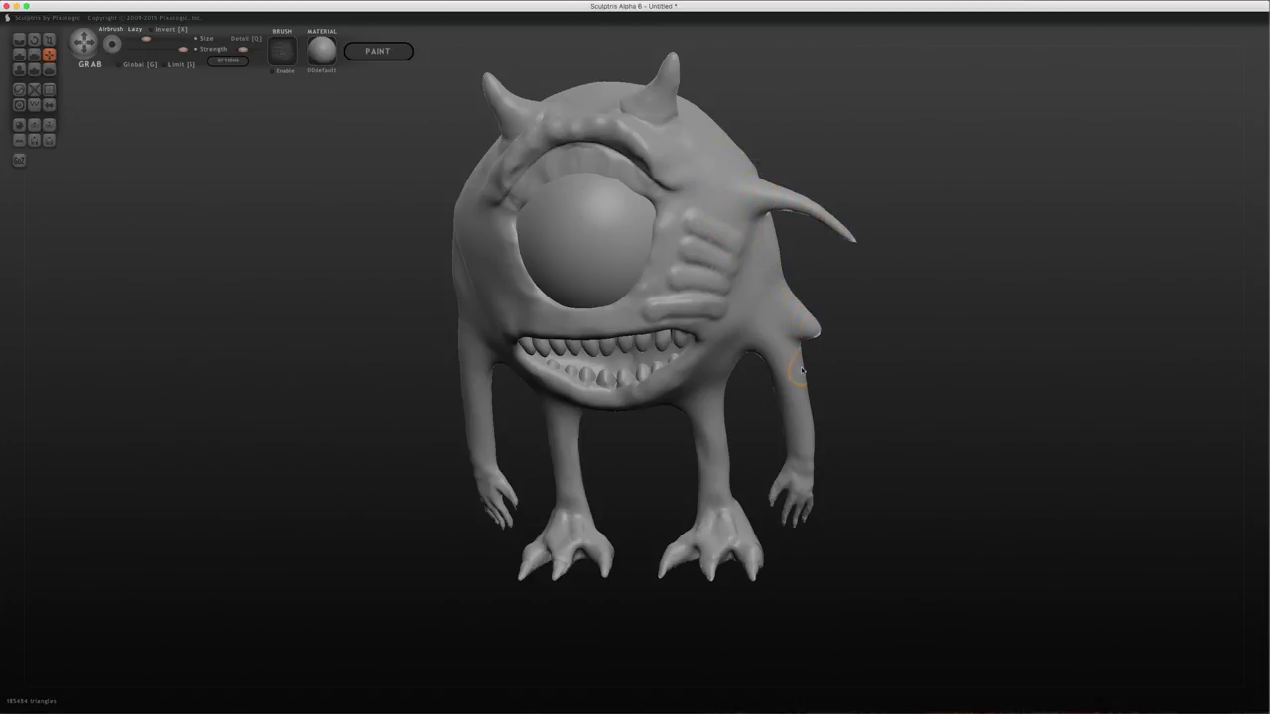
drag(802, 370, 817, 388)
- Turn symmetry back on for the monster model and accept removing the asymmetric details
mouse_move(901, 343)
mouse_down()
mouse_move(967, 301)
mouse_move(872, 336)
mouse_move(794, 342)
mouse_move(860, 355)
mouse_move(955, 324)
mouse_up()
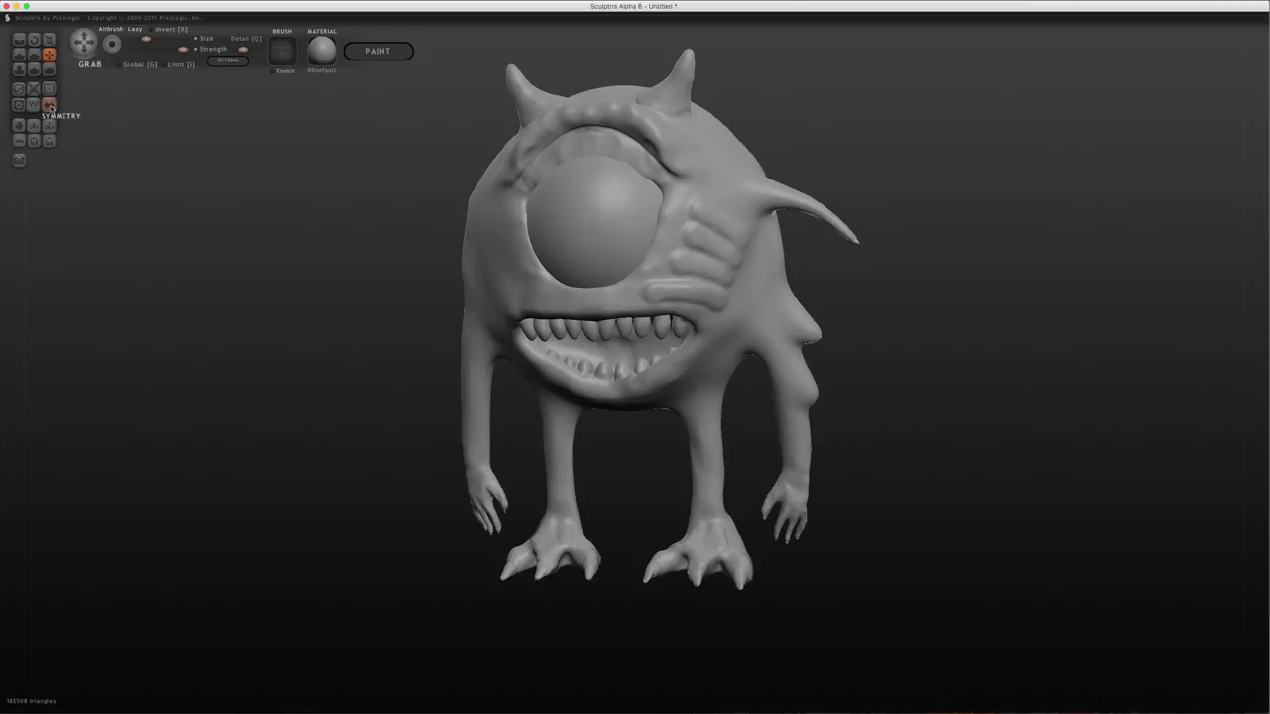
drag(204, 202, 274, 201)
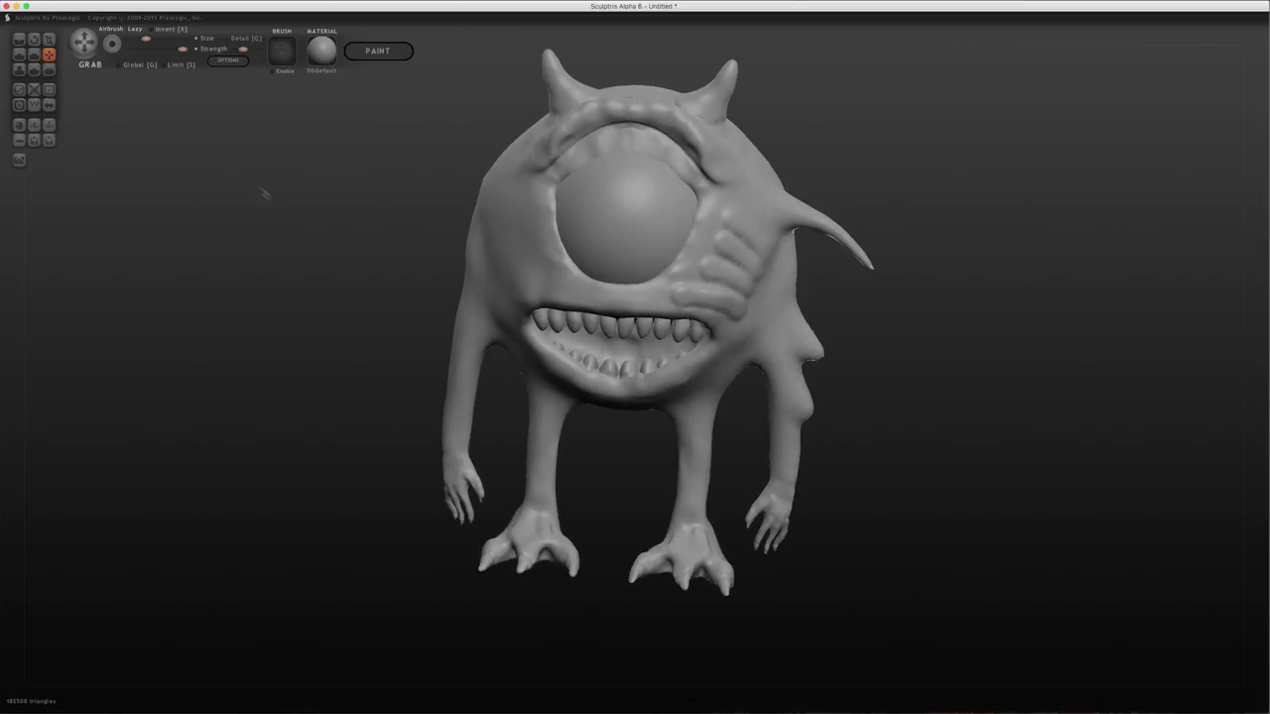
click(49, 105)
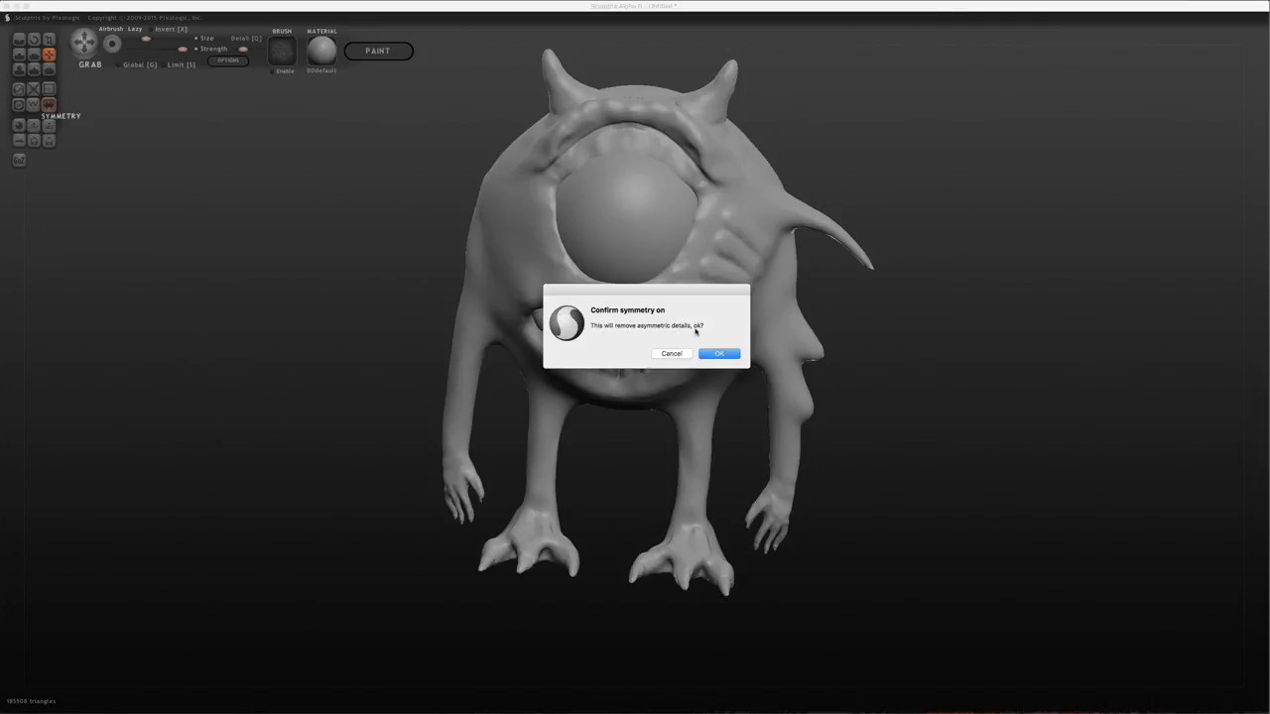
click(721, 355)
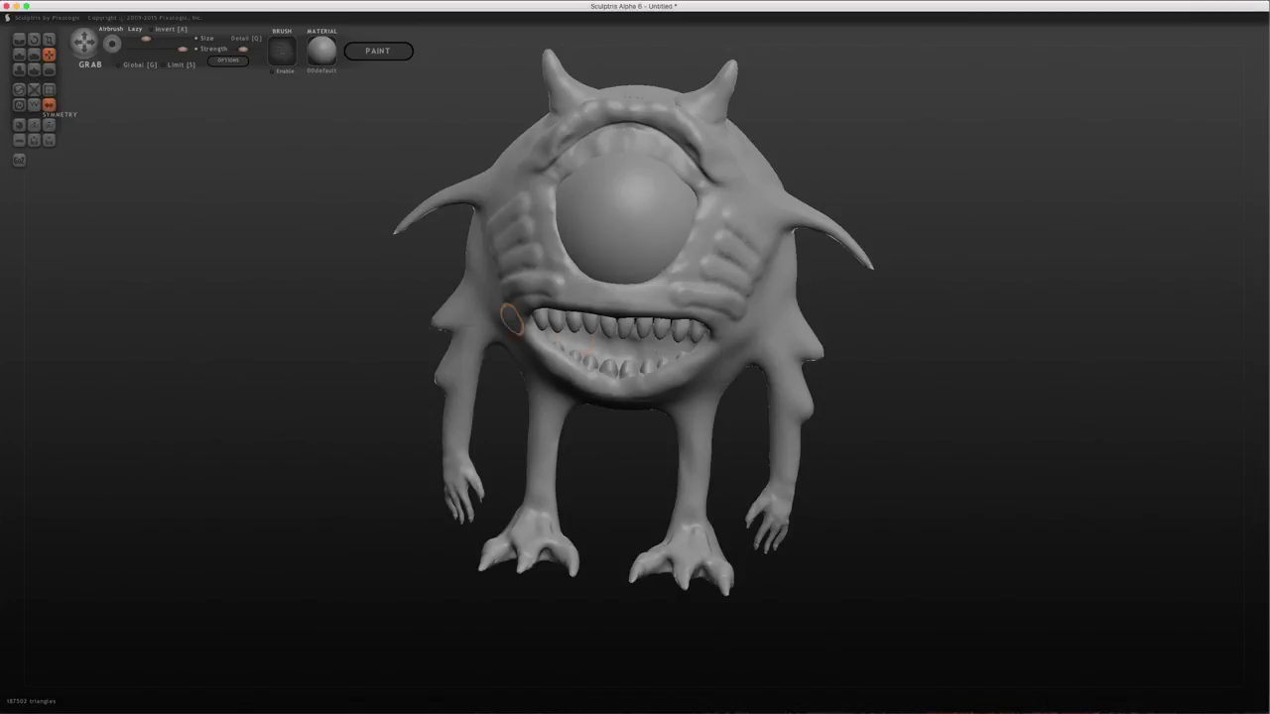
- Turn symmetry off again for the mirrored monster and accept the one-way operation
mouse_move(367, 359)
mouse_down()
mouse_move(531, 350)
mouse_move(368, 324)
mouse_up()
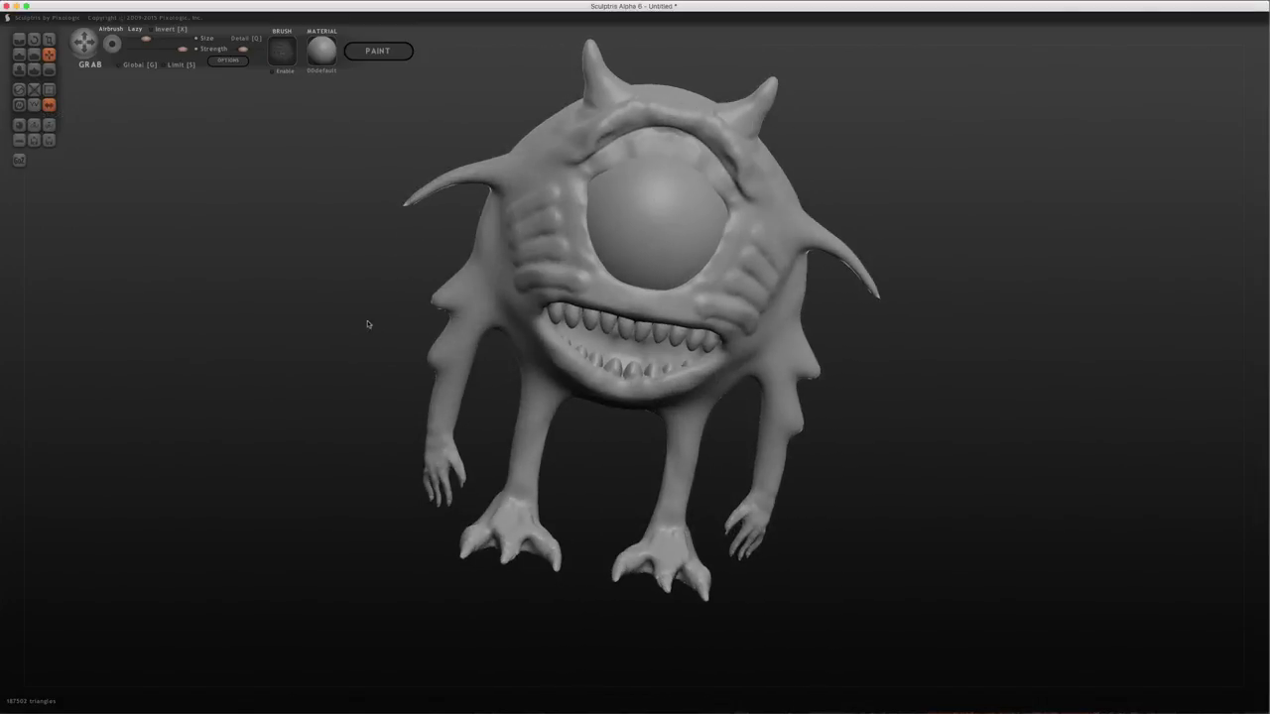
drag(902, 386, 890, 305)
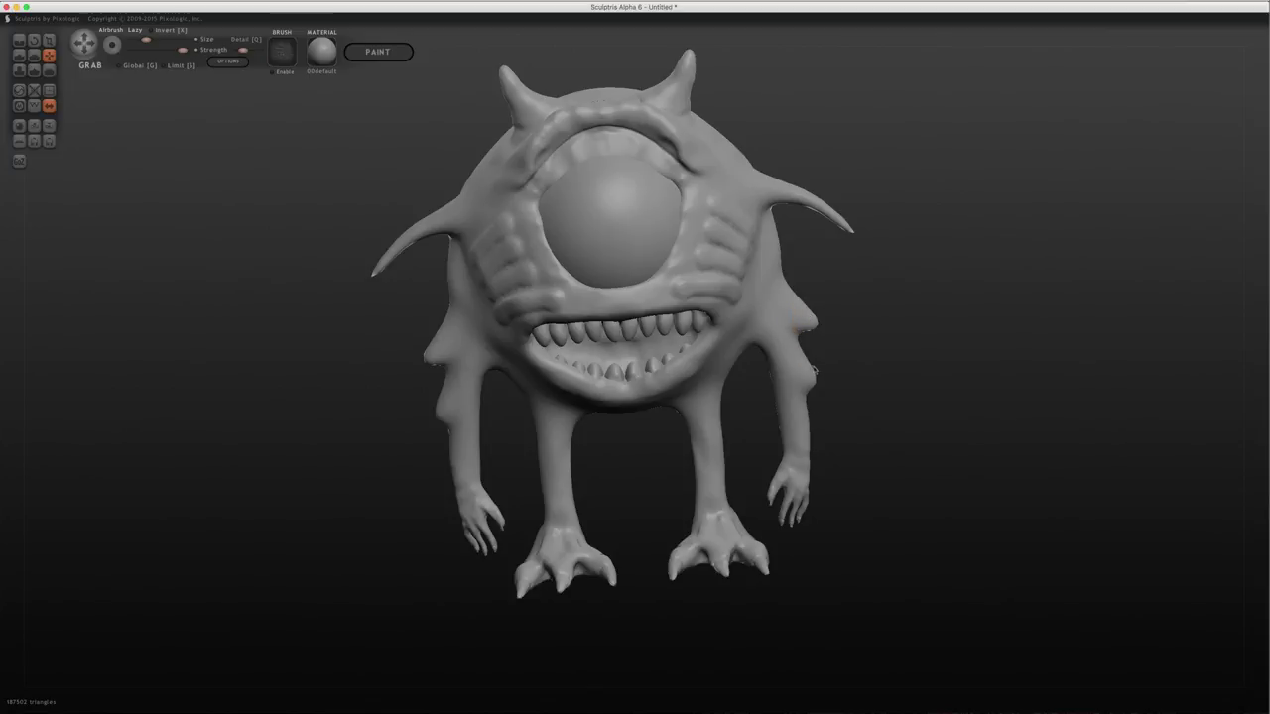
drag(852, 309, 934, 345)
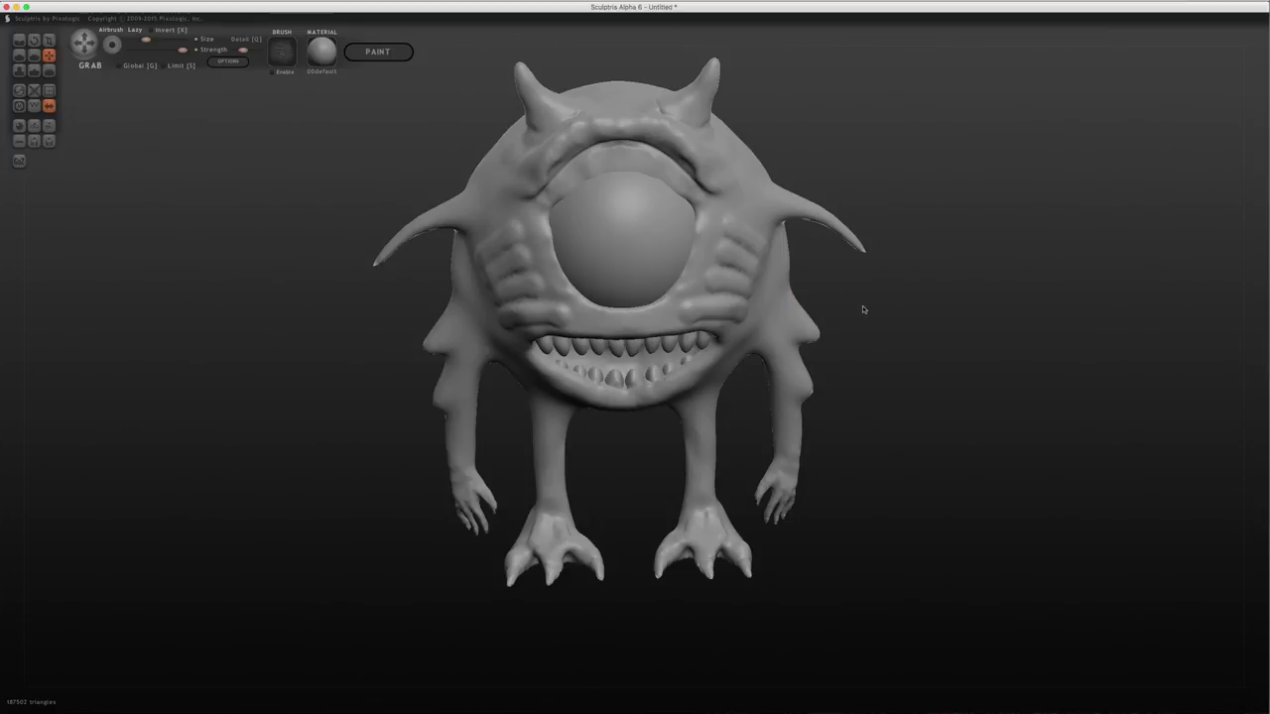
click(48, 106)
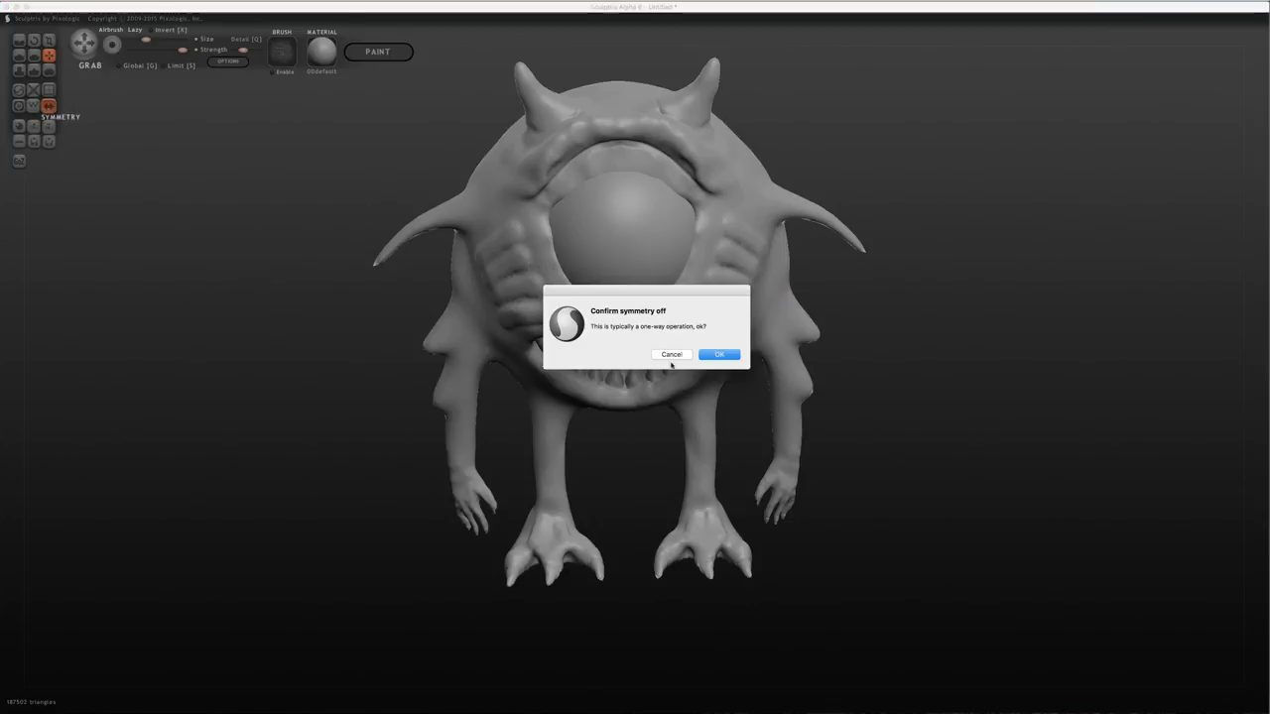
click(717, 356)
mouse_move(888, 319)
mouse_down()
mouse_move(856, 327)
mouse_move(879, 334)
mouse_move(820, 344)
mouse_up()
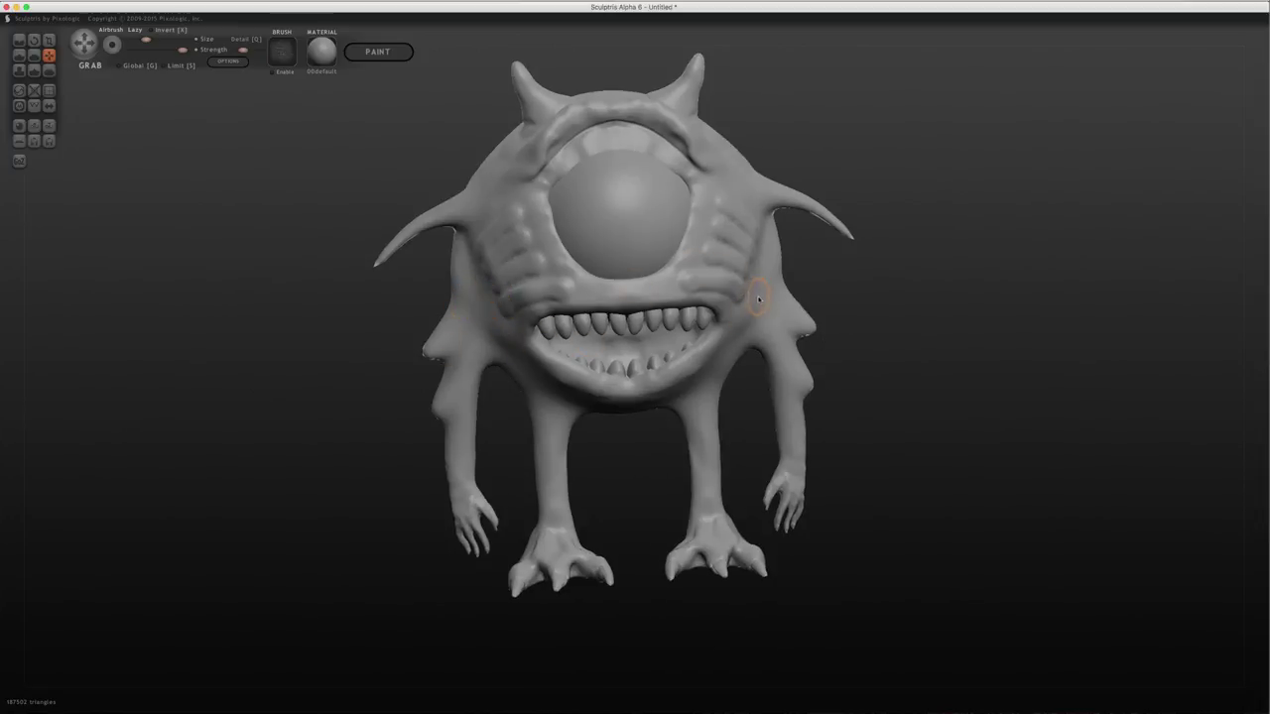
drag(893, 313, 972, 334)
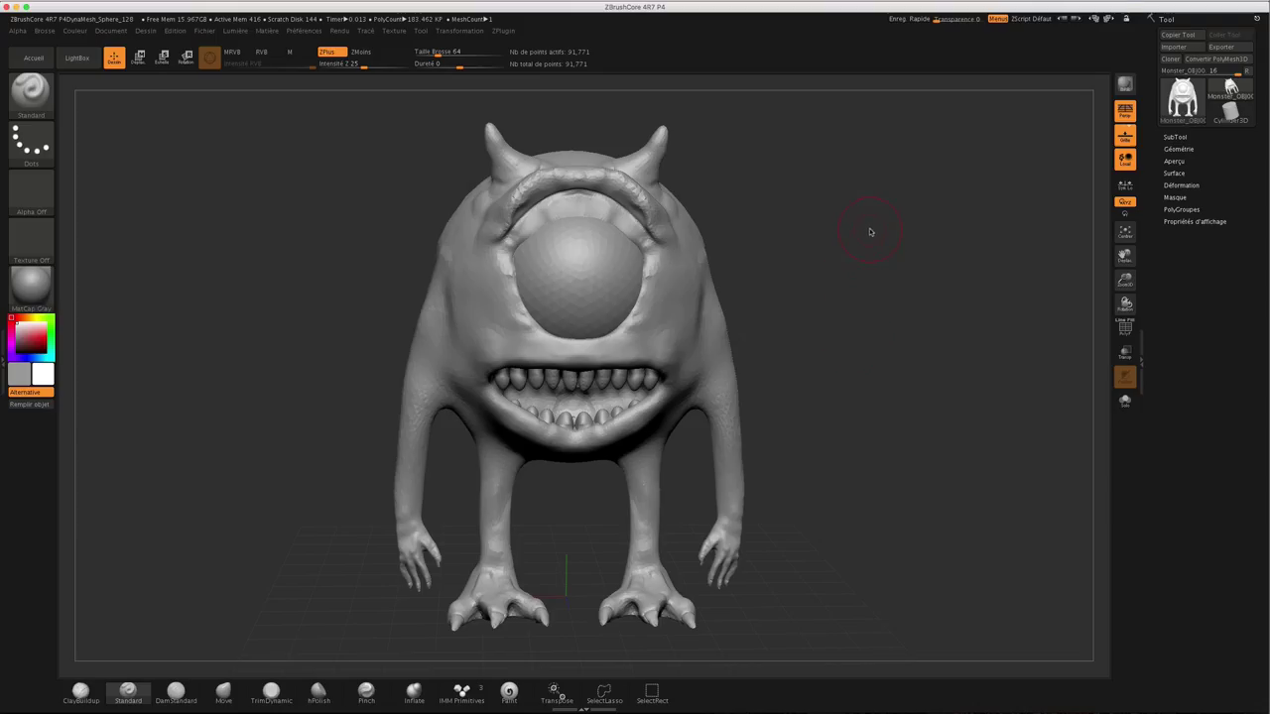
- Switch to ZBrushCore and build up a symmetrical raised band on the monster's sides at eye level with the Standard brush
mouse_move(920, 265)
mouse_down()
mouse_move(831, 258)
mouse_move(910, 255)
mouse_move(873, 266)
mouse_up()
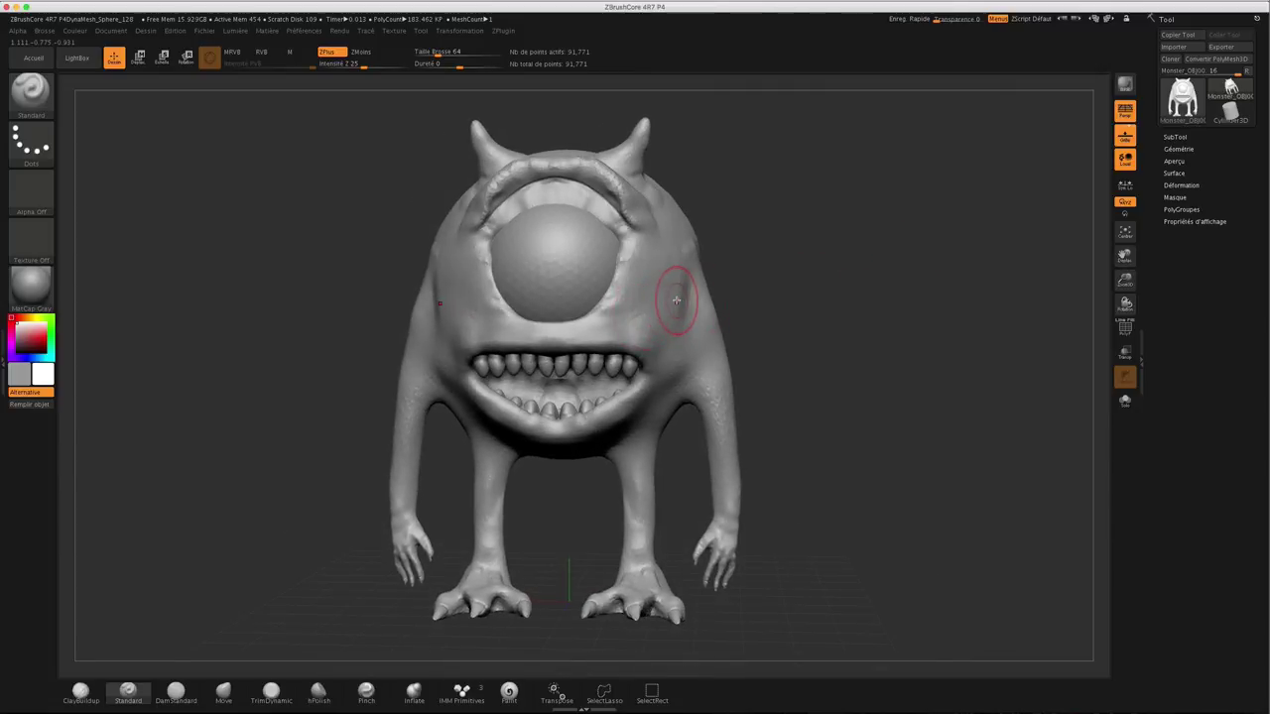
key(ctrl+z)
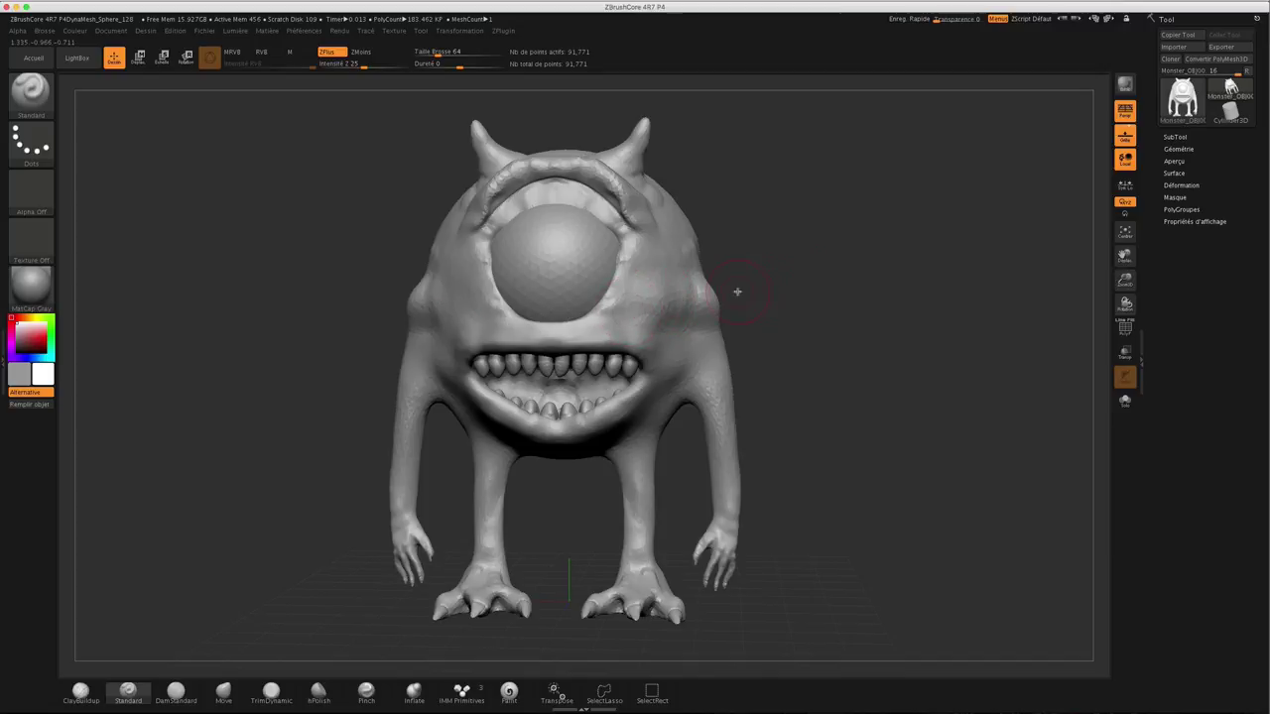
mouse_move(890, 278)
mouse_down()
mouse_move(864, 275)
mouse_move(913, 270)
mouse_move(884, 269)
mouse_up()
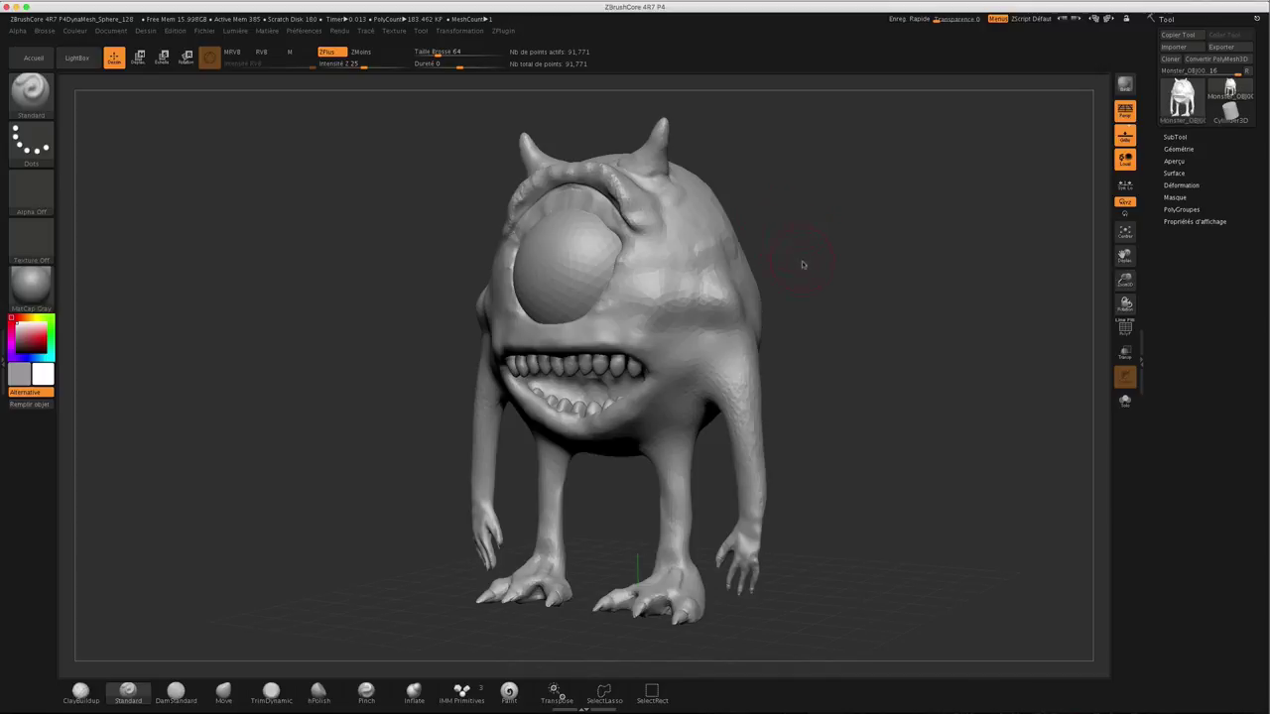
mouse_move(804, 265)
mouse_down()
mouse_move(837, 261)
mouse_move(807, 269)
mouse_up()
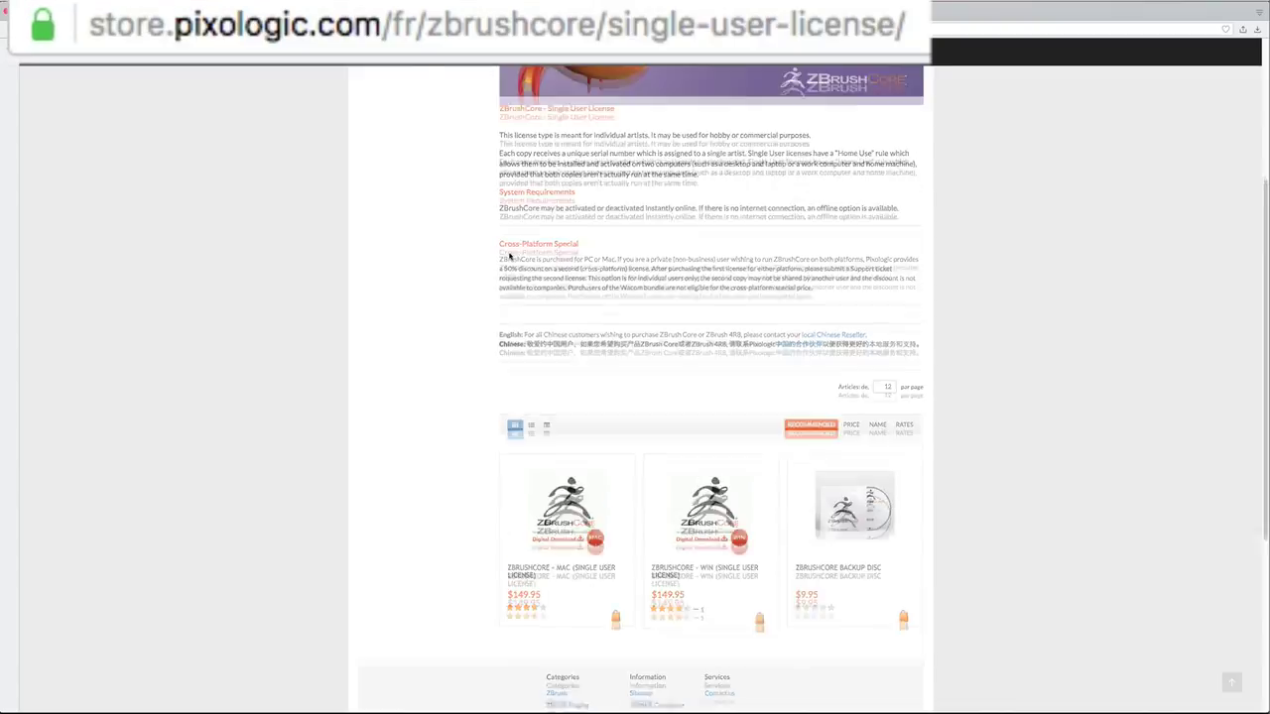
- Switch to the browser and look through the ZBrushCore Single User License page on the Pixologic store
scroll(635, 397, up, 3)
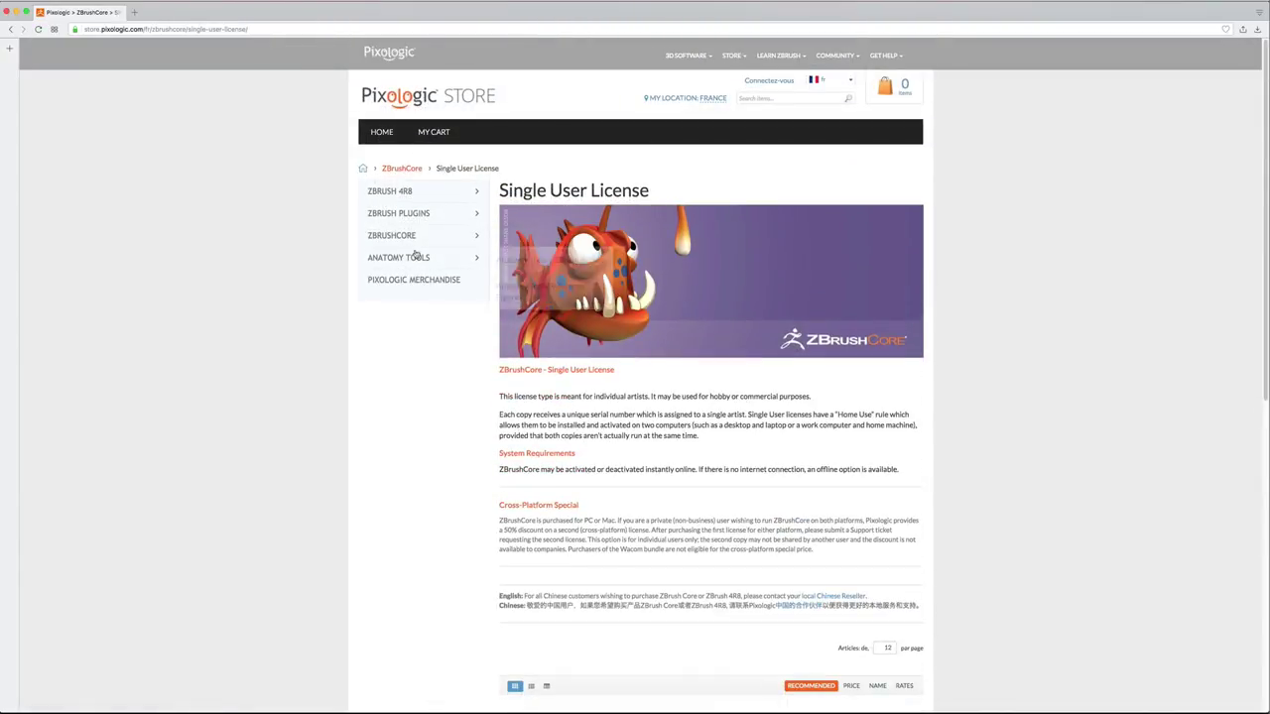
scroll(593, 393, down, 5)
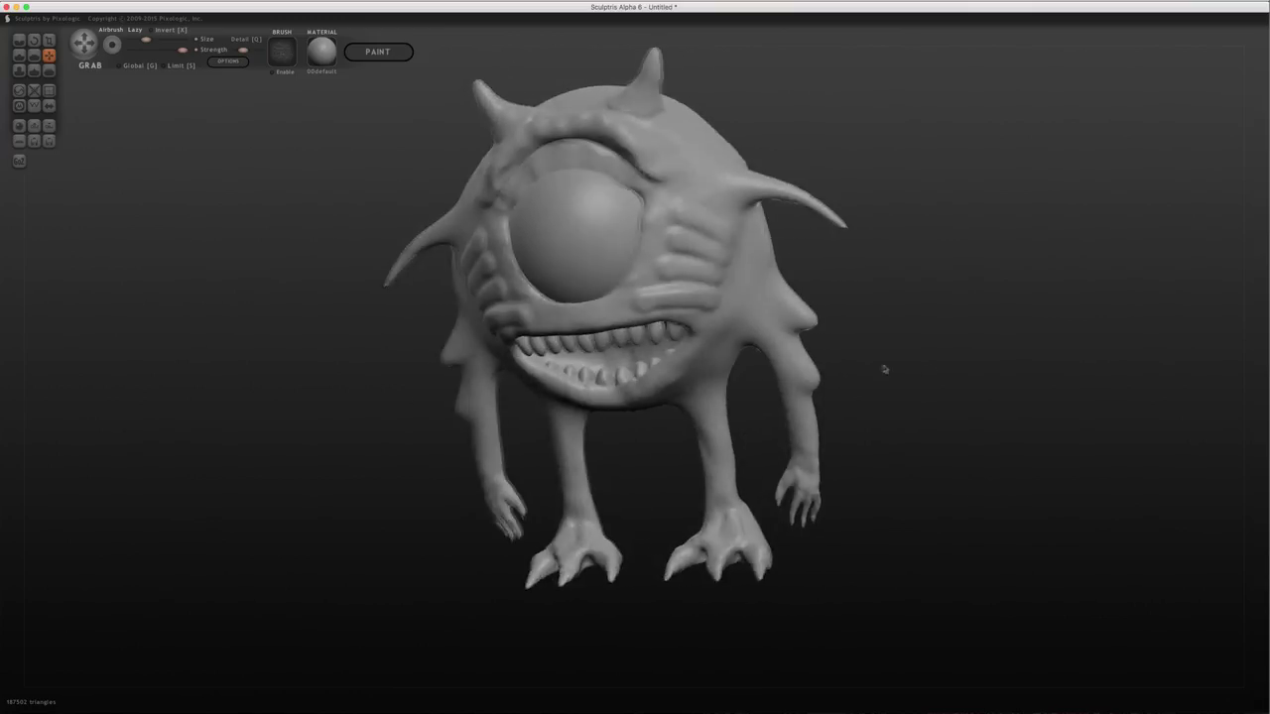
- Return to Sculptris and examine the monster from the front, then its hands, feet and arm bumps up close from several angles
drag(884, 369, 932, 383)
shift+click(930, 383)
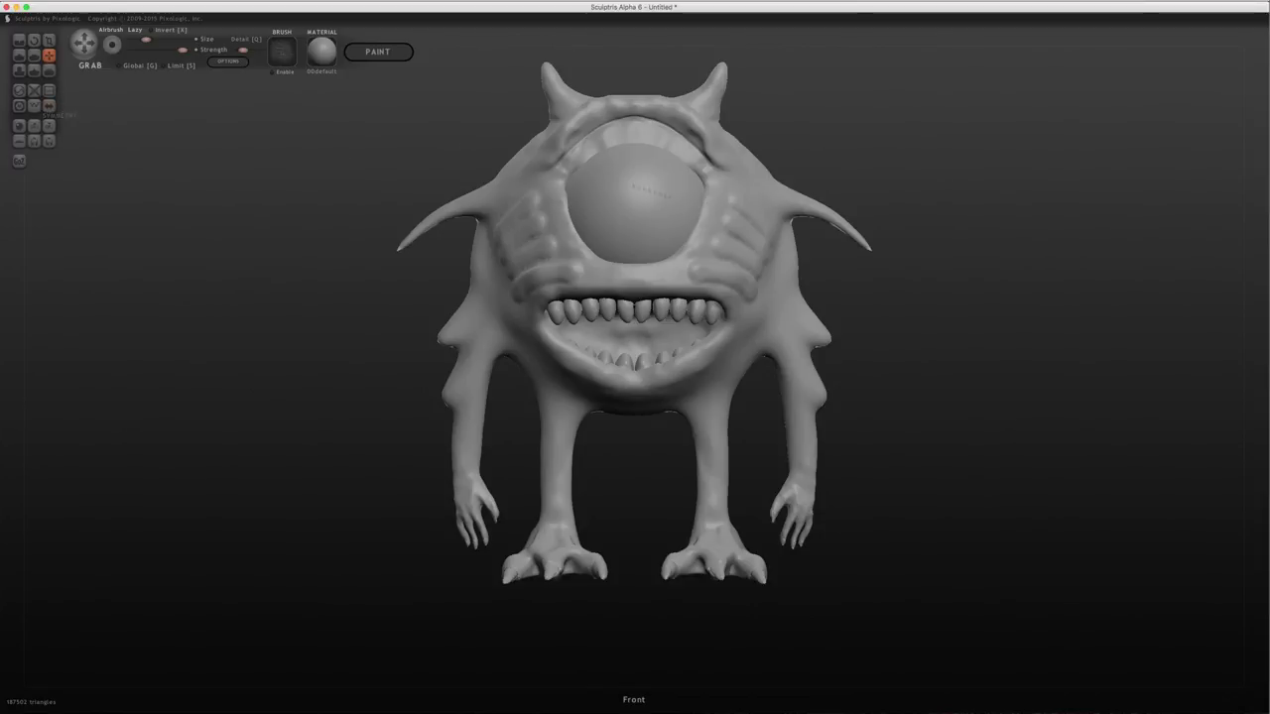
mouse_move(900, 238)
mouse_down()
mouse_move(845, 249)
mouse_move(877, 239)
mouse_up()
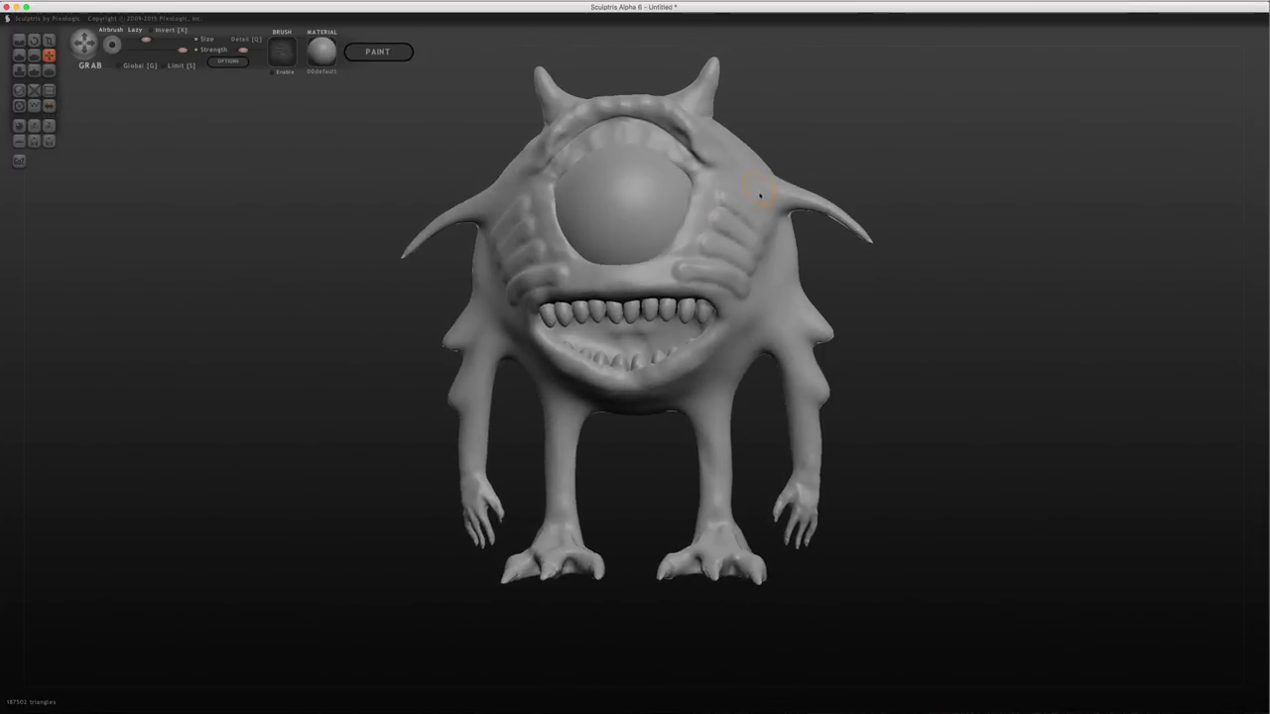
scroll(842, 446, up, 8)
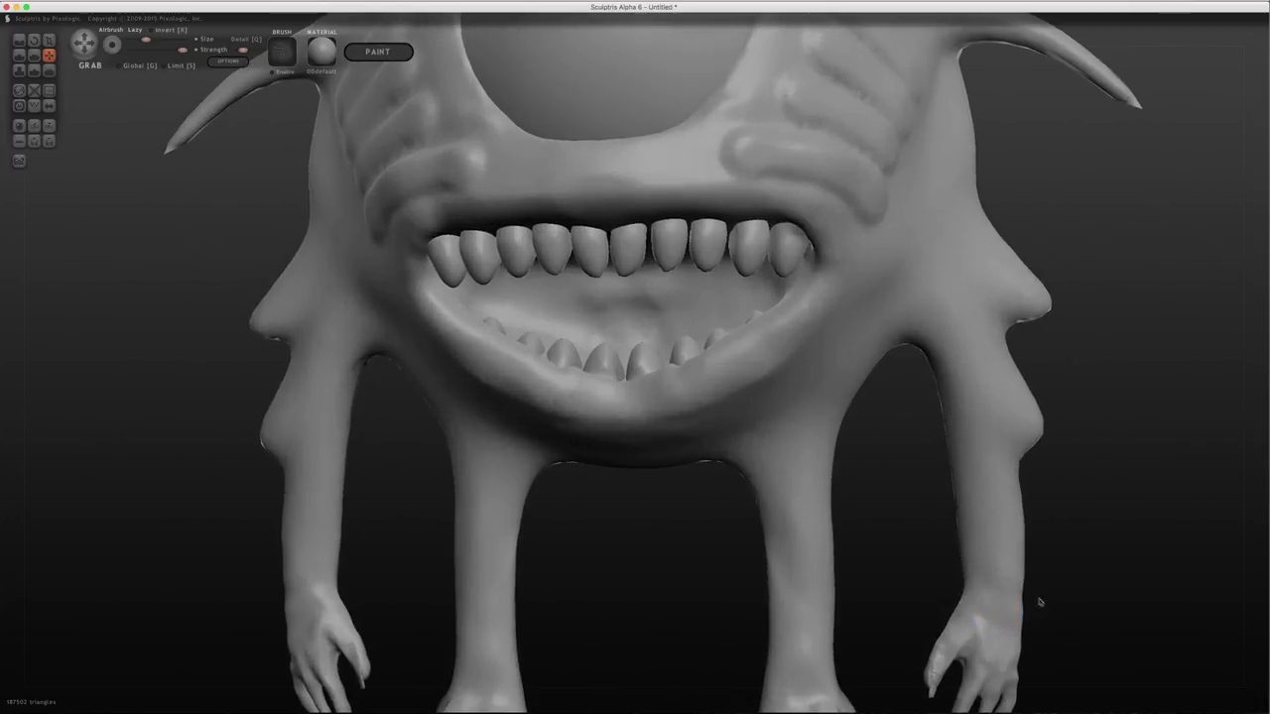
alt+drag(1055, 598, 751, 334)
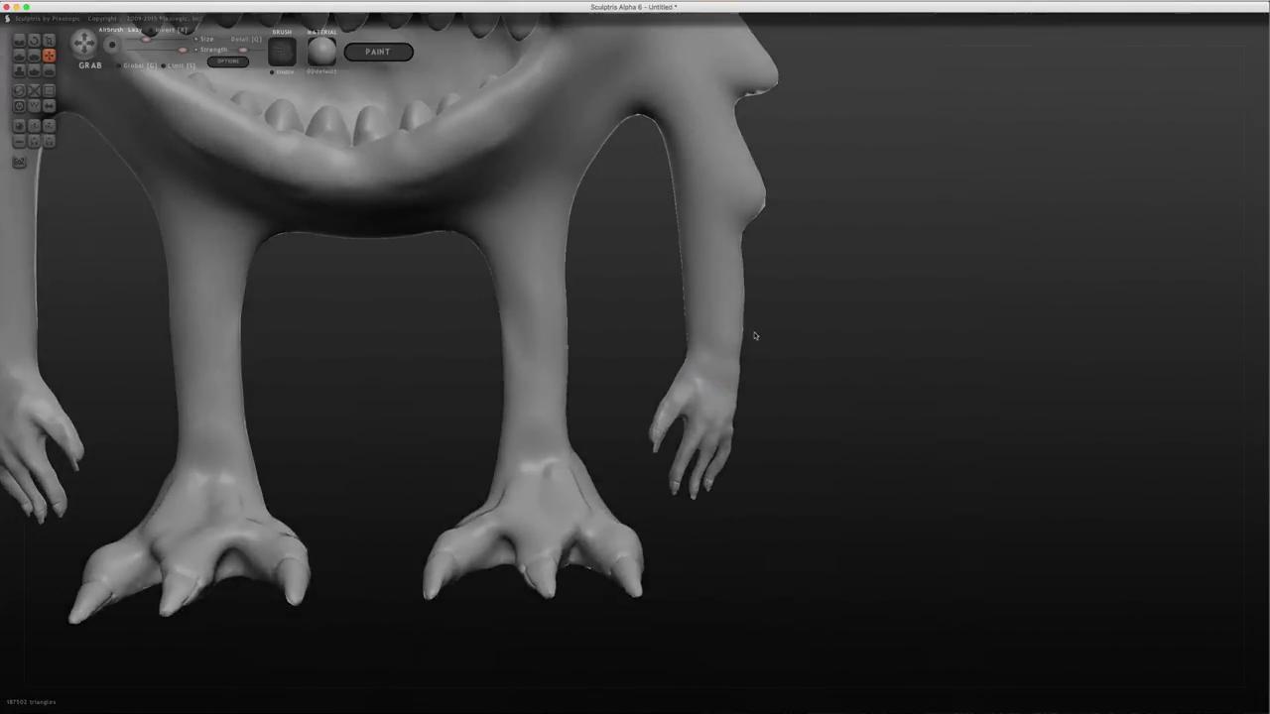
scroll(576, 458, up, 3)
scroll(754, 476, up, 5)
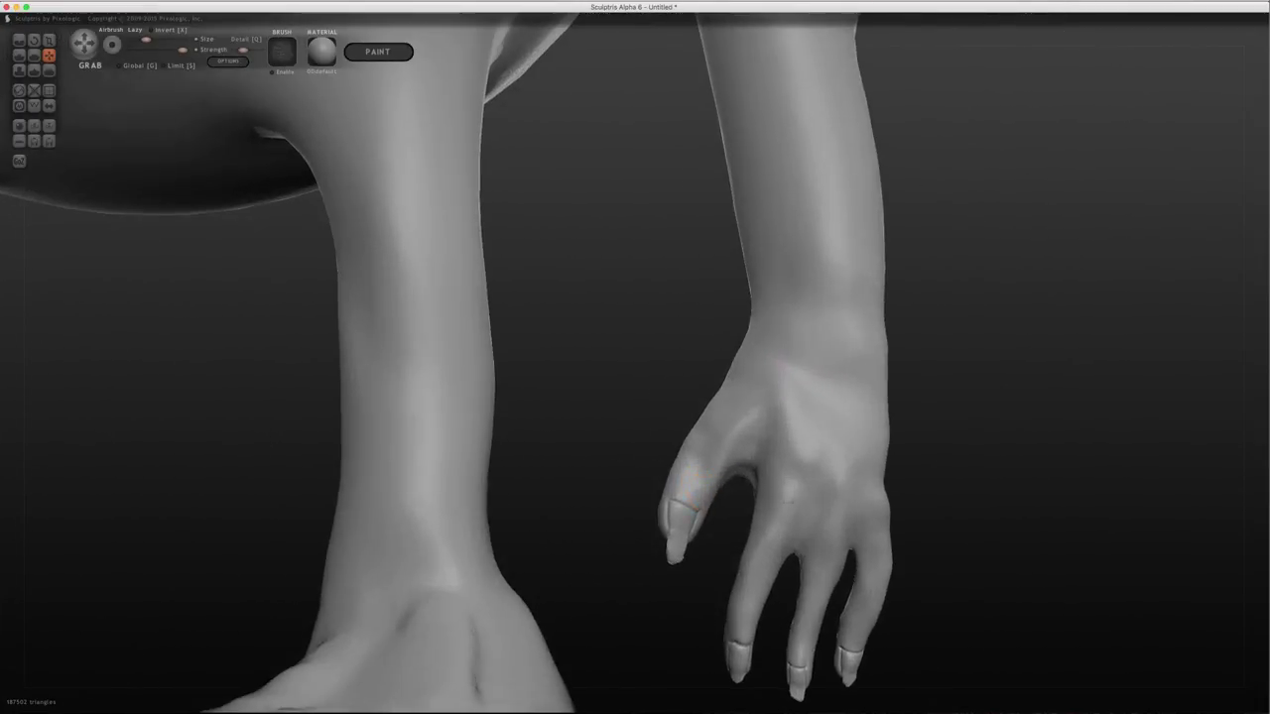
scroll(893, 516, up, 2)
scroll(853, 494, down, 10)
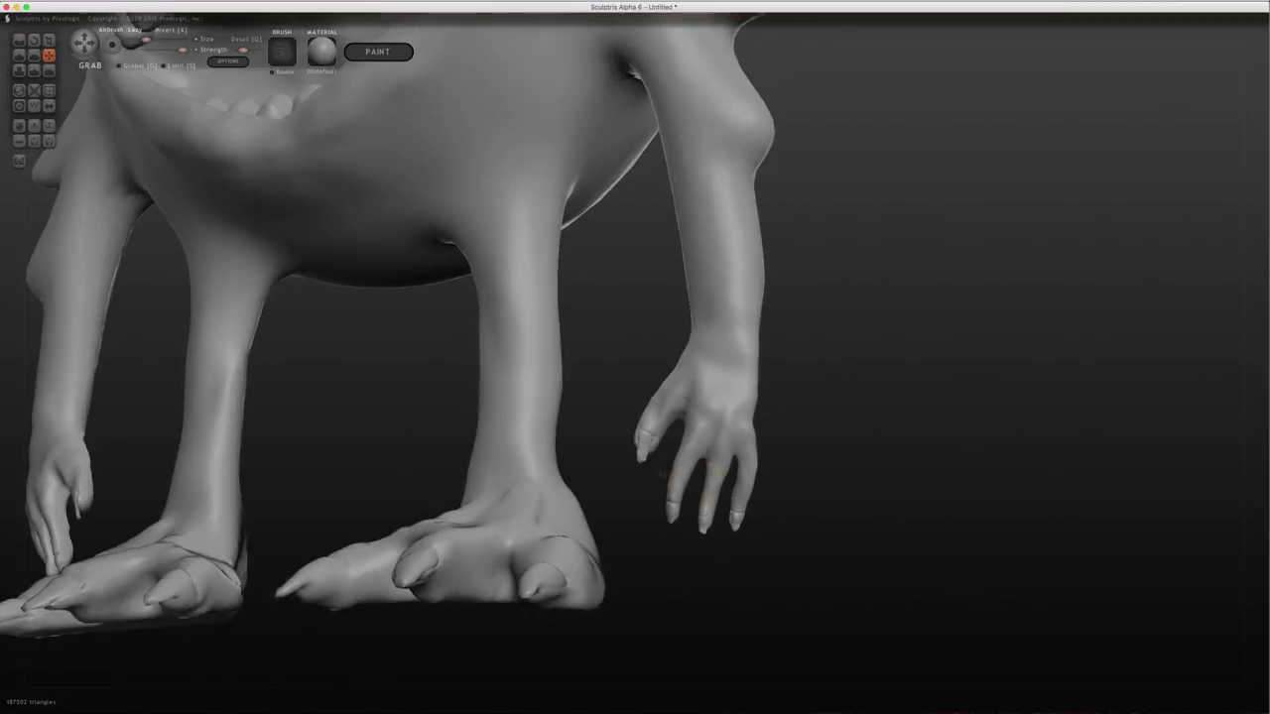
drag(663, 474, 583, 428)
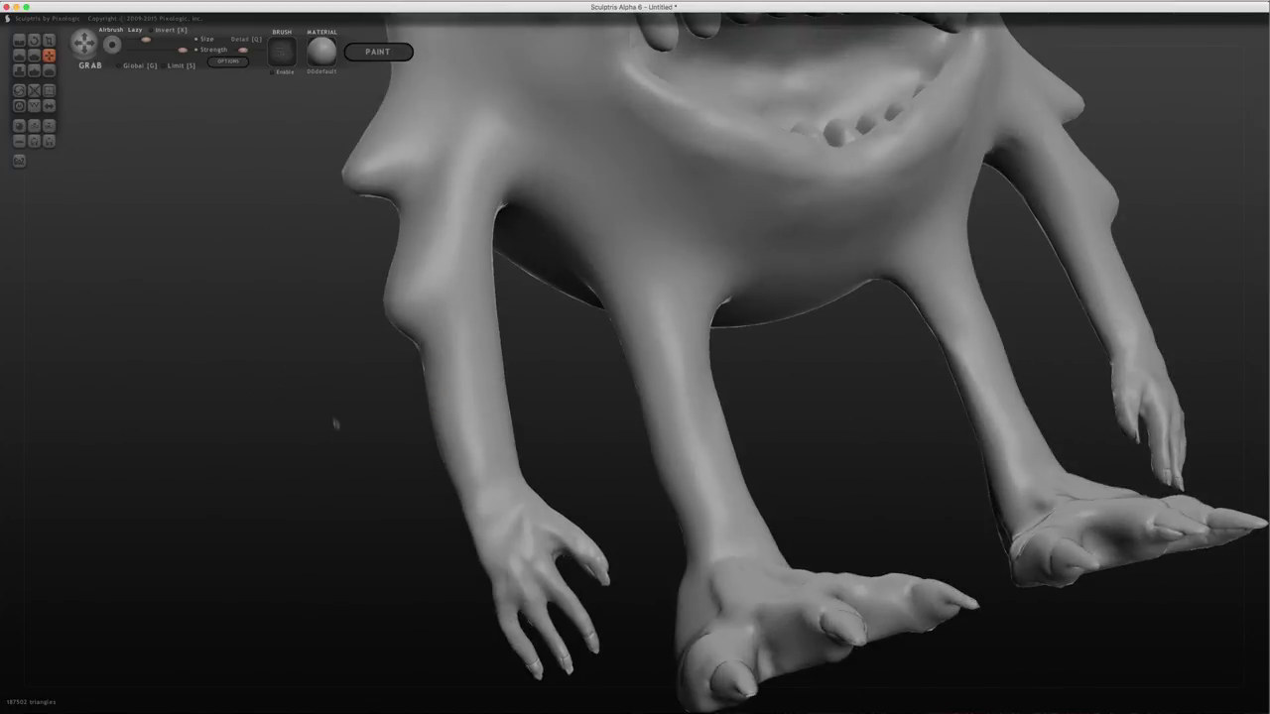
drag(430, 545, 513, 522)
scroll(680, 385, down, 10)
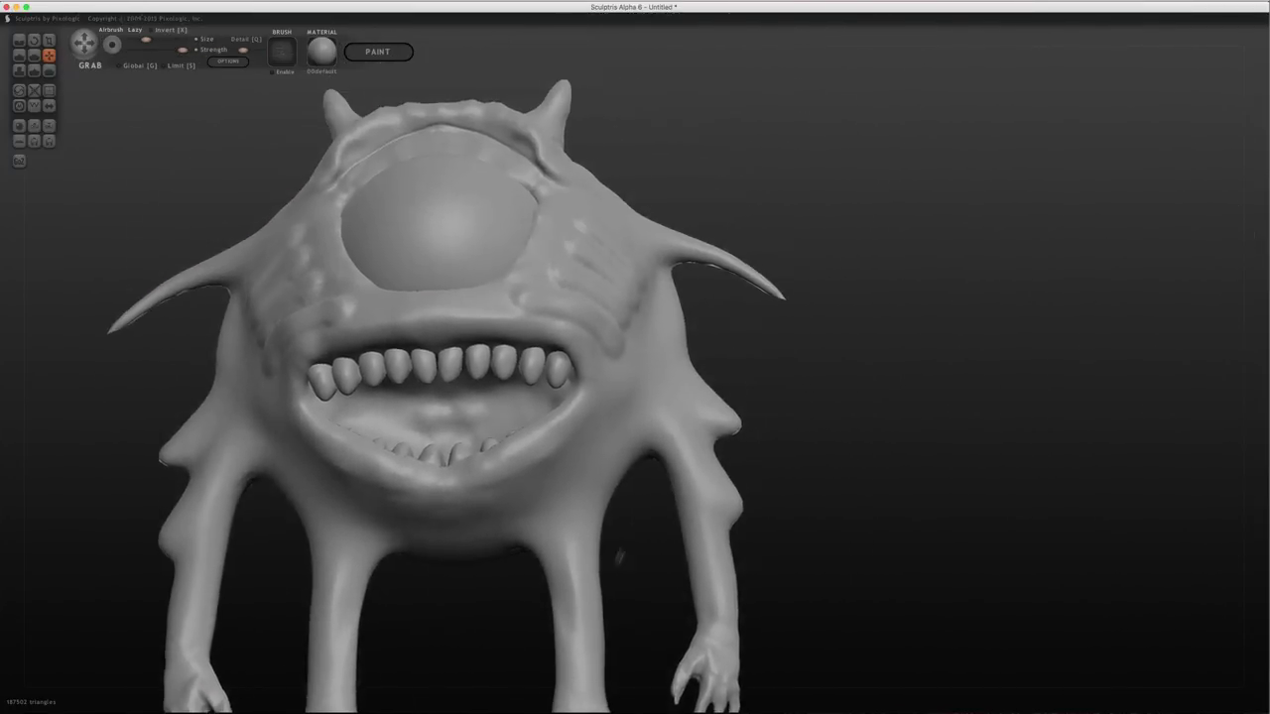
drag(670, 433, 851, 365)
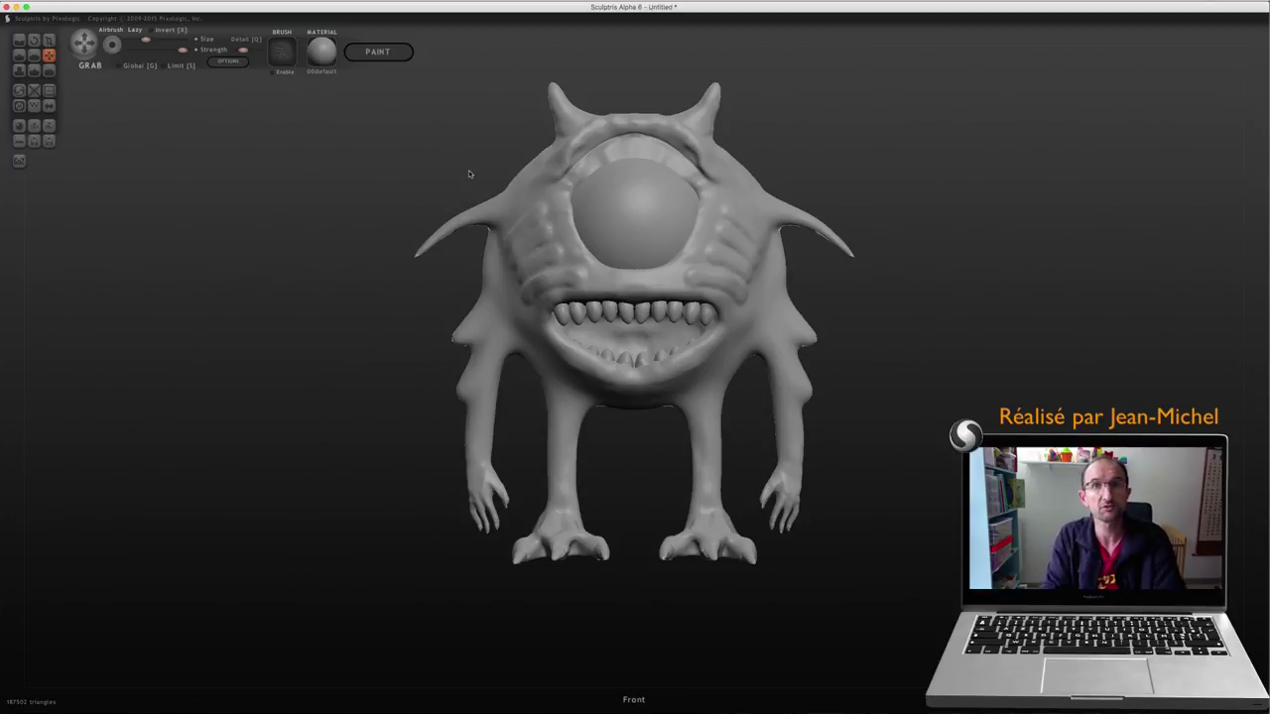
- Switch to the Savoir Pour Tous site in the browser and browse the Sculptris video lessons, reached through Graphisme, down to Vidéo 12
key(super+Tab)
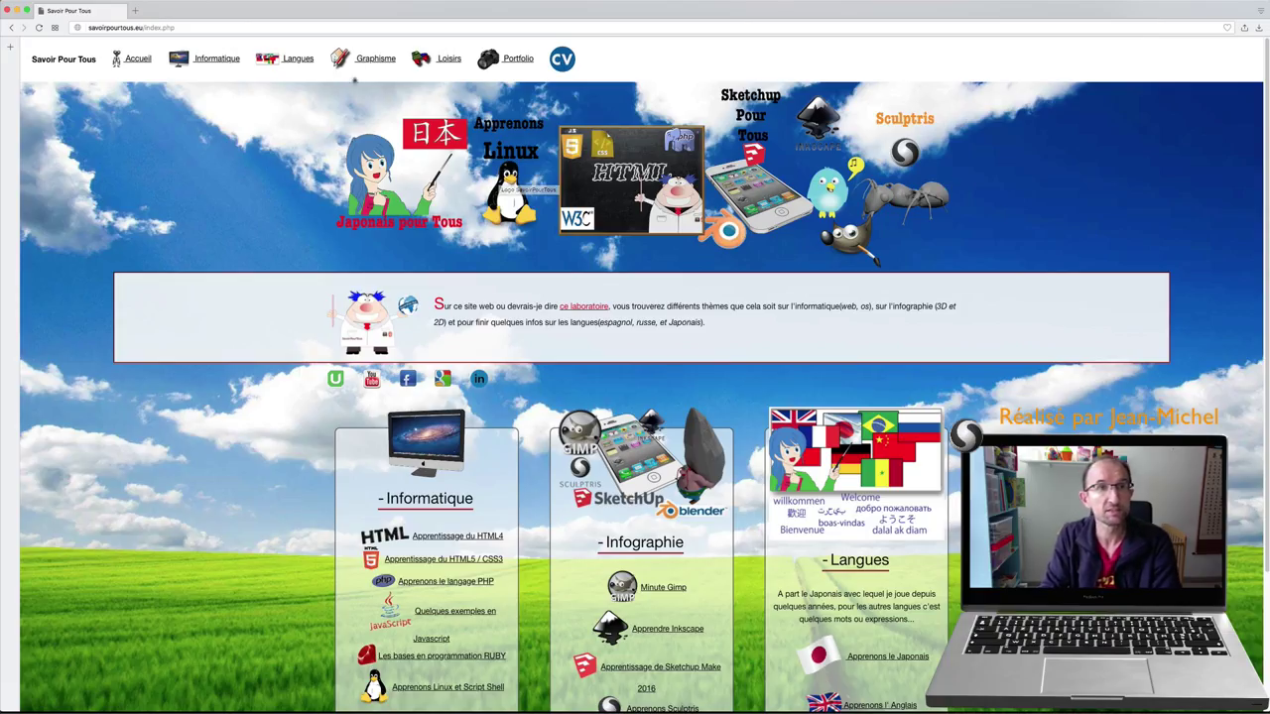
click(368, 59)
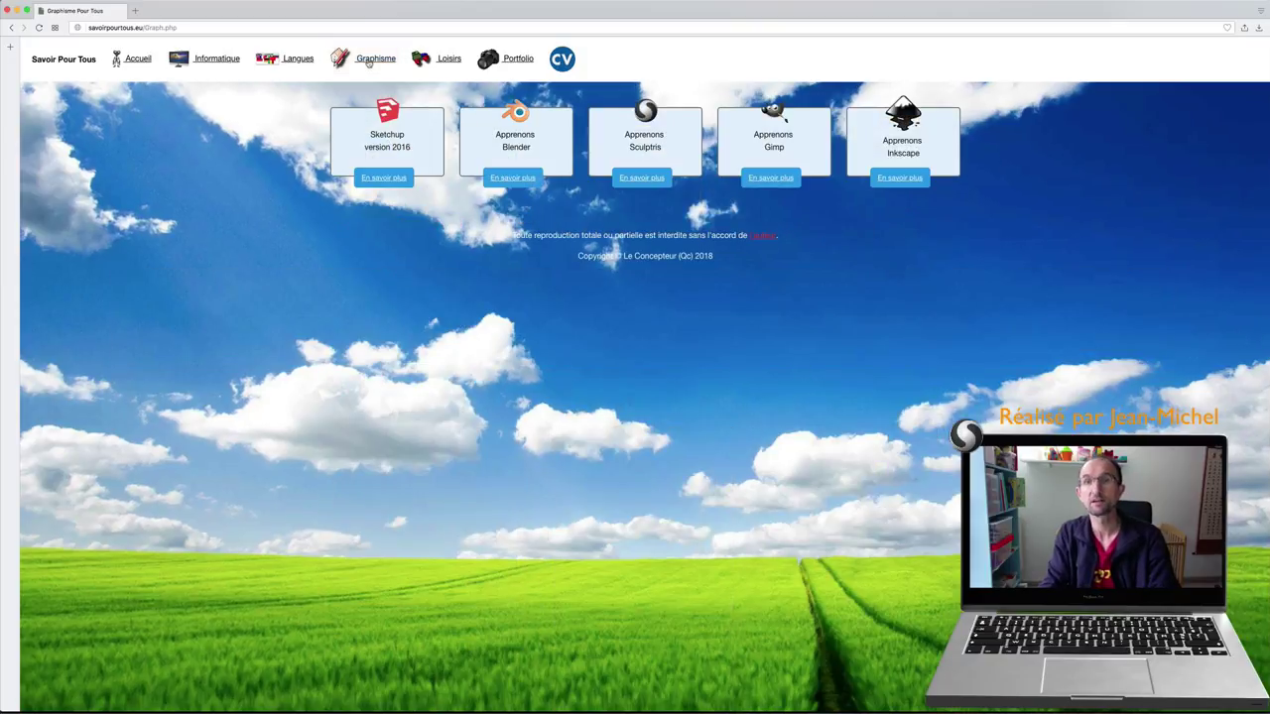
click(637, 178)
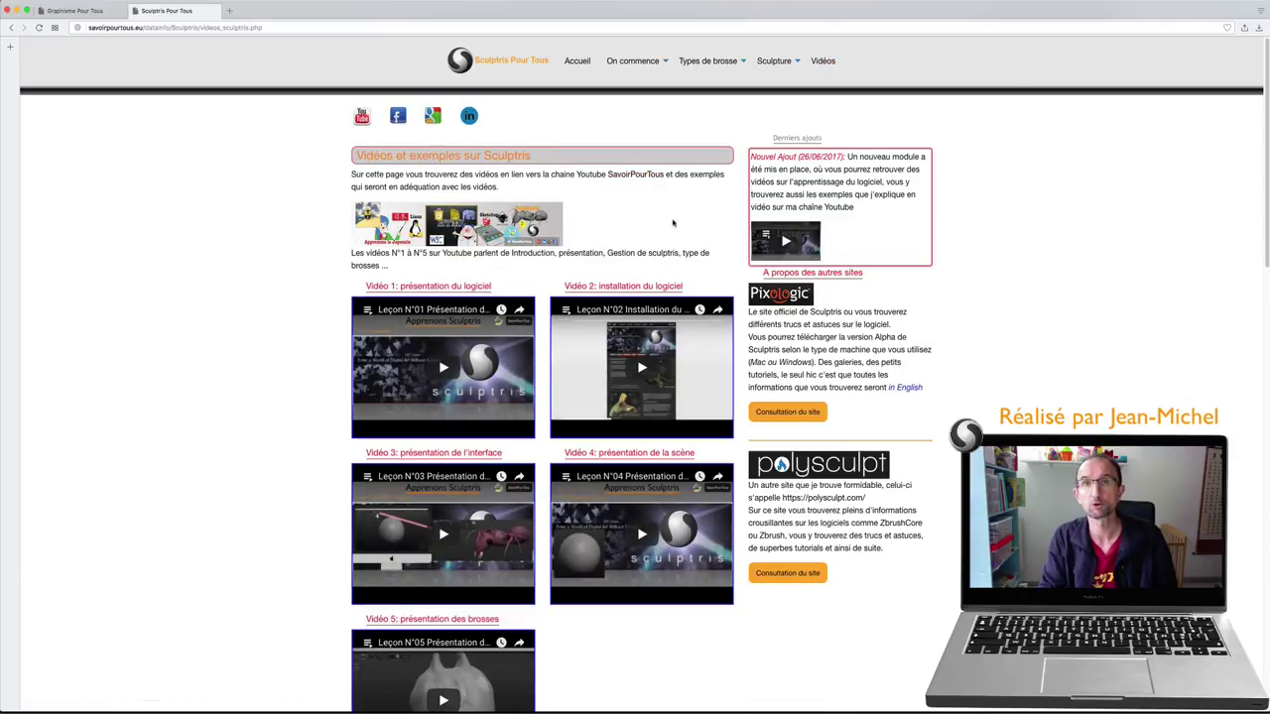
scroll(645, 224, down, 10)
scroll(674, 226, down, 8)
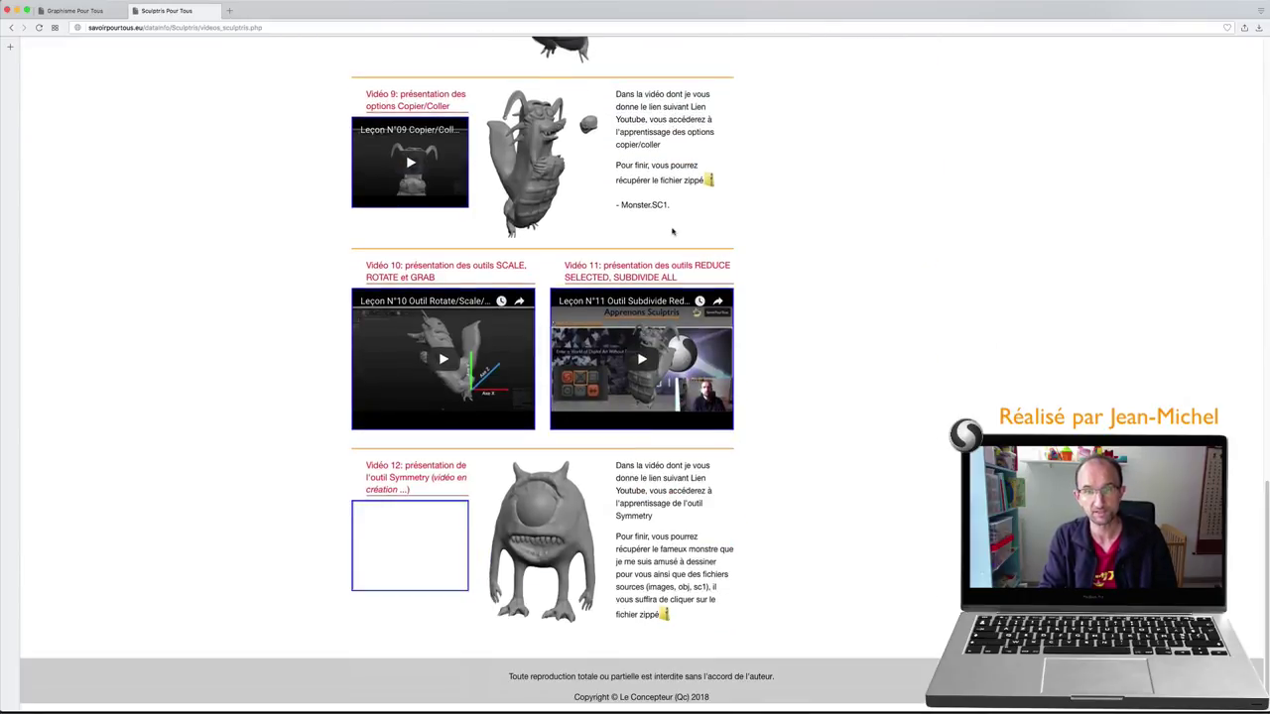